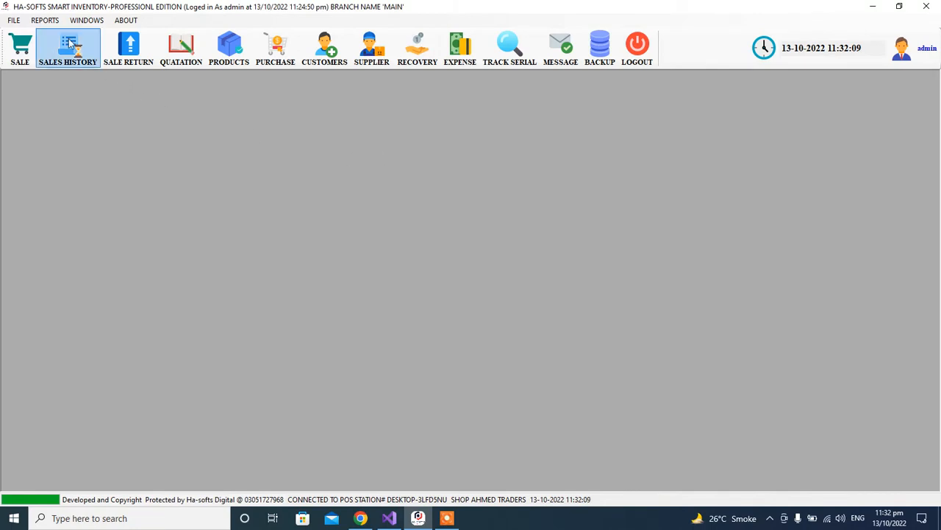
Open the chart of accounts and look through the sub types under FIX ASSEST and CURRENT ASSET.
{"action": "left_click", "coordinate": [14, 20]}
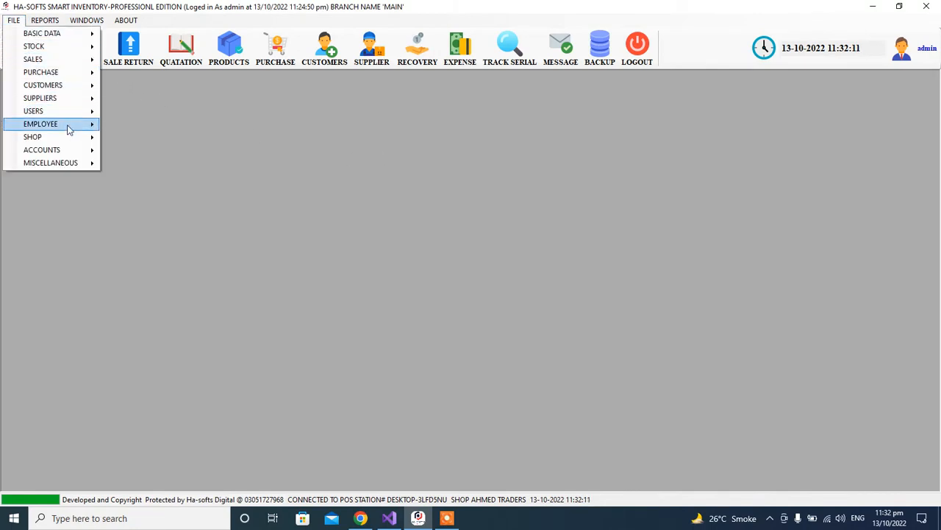
{"action": "mouse_move", "coordinate": [73, 152]}
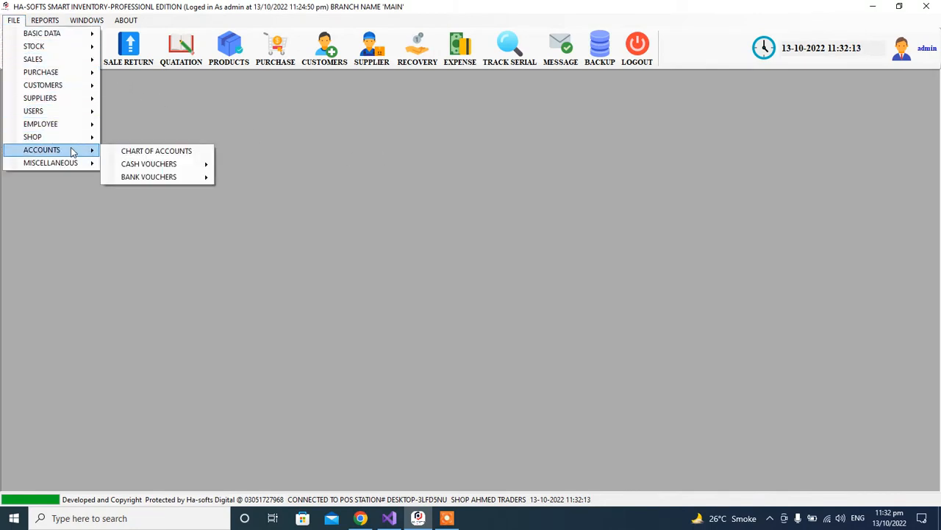
{"action": "left_click", "coordinate": [114, 150]}
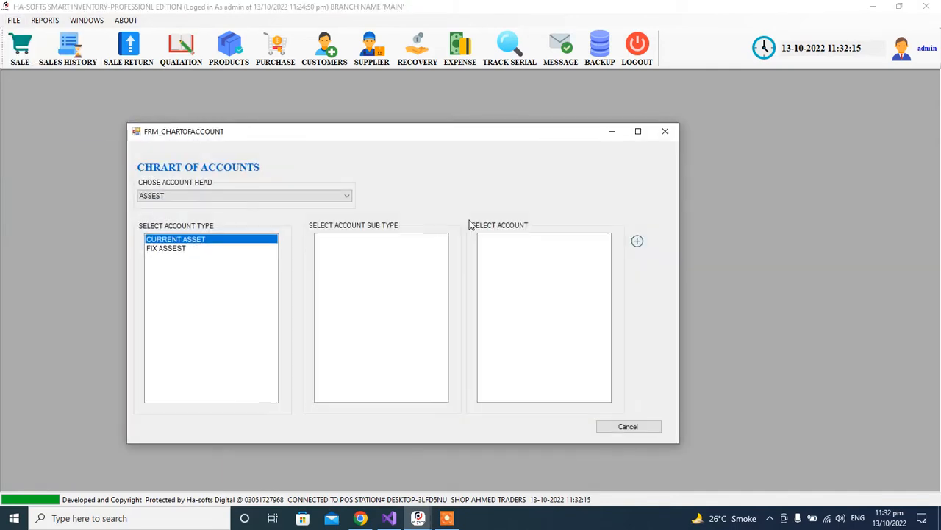
{"action": "left_click", "coordinate": [181, 248]}
{"action": "left_click", "coordinate": [184, 240]}
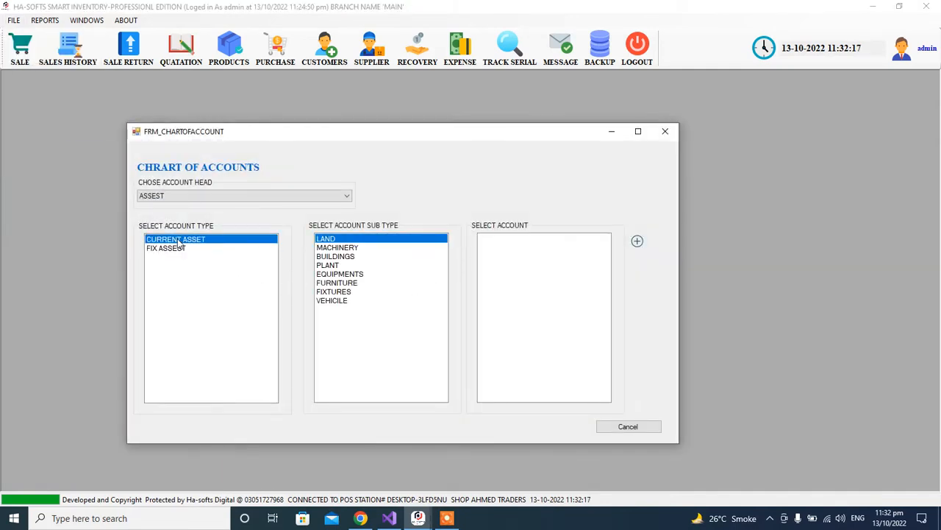
{"action": "left_click", "coordinate": [345, 249]}
{"action": "left_click", "coordinate": [347, 257]}
{"action": "left_click", "coordinate": [347, 240]}
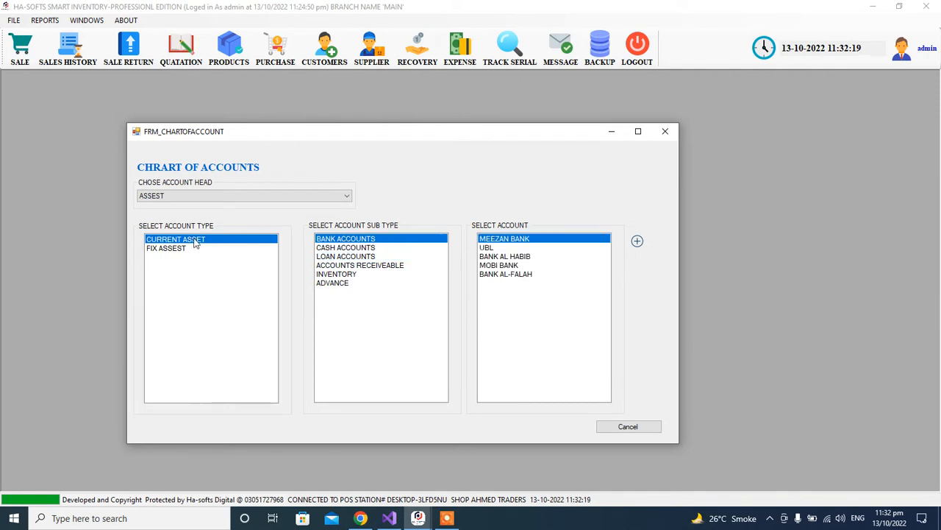
{"action": "left_click", "coordinate": [167, 248]}
{"action": "left_click", "coordinate": [174, 240]}
View the account types under the LIABILITY head, and return to the ASSEST head.
{"action": "left_click", "coordinate": [174, 197]}
{"action": "left_click", "coordinate": [155, 213]}
{"action": "left_click", "coordinate": [173, 196]}
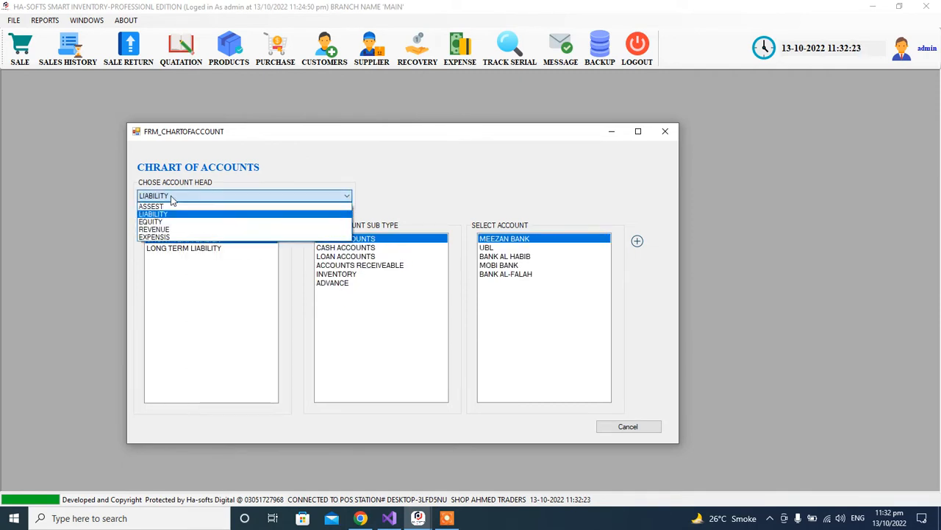
{"action": "left_click", "coordinate": [168, 210]}
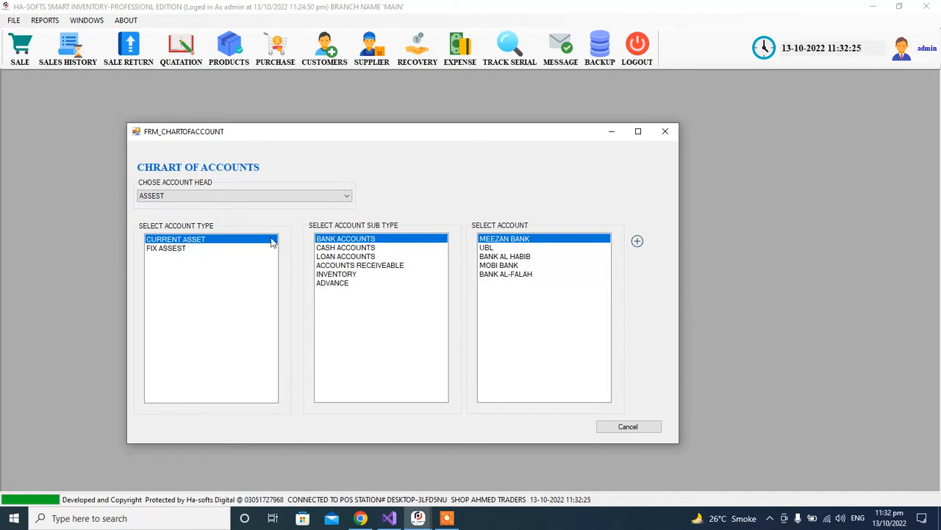
Examine the accounts listed under the current asset sub types, including cash, bank, loan, receivable and advance.
{"action": "left_click", "coordinate": [358, 248]}
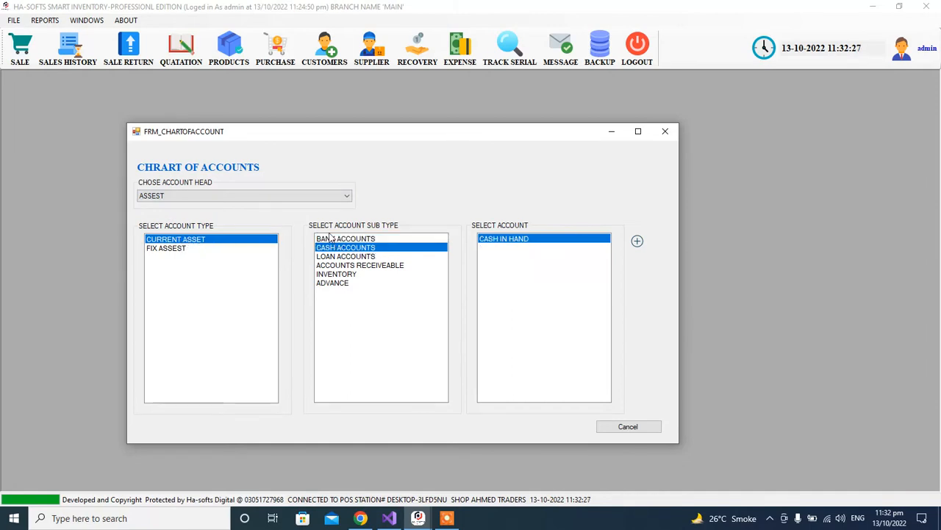
{"action": "left_click", "coordinate": [338, 239]}
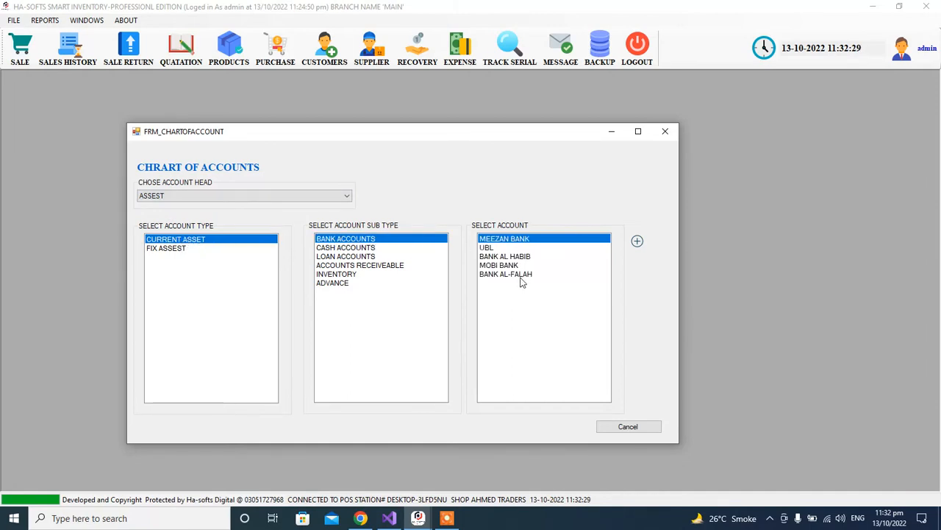
{"action": "left_click", "coordinate": [343, 248]}
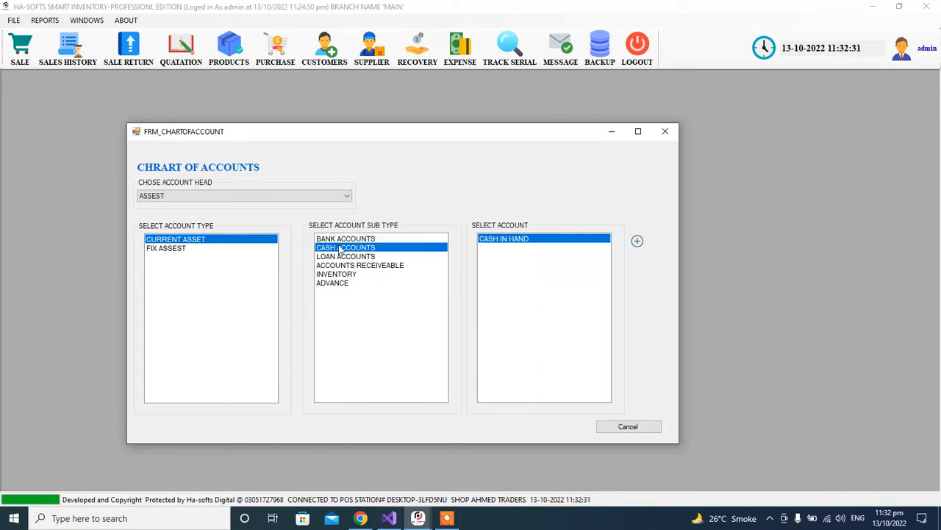
{"action": "left_click", "coordinate": [362, 256]}
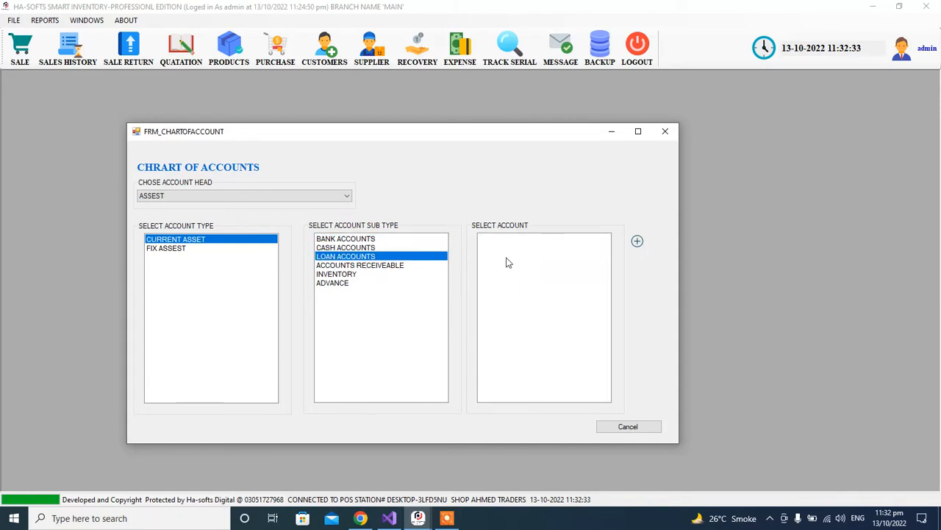
{"action": "left_click", "coordinate": [362, 267]}
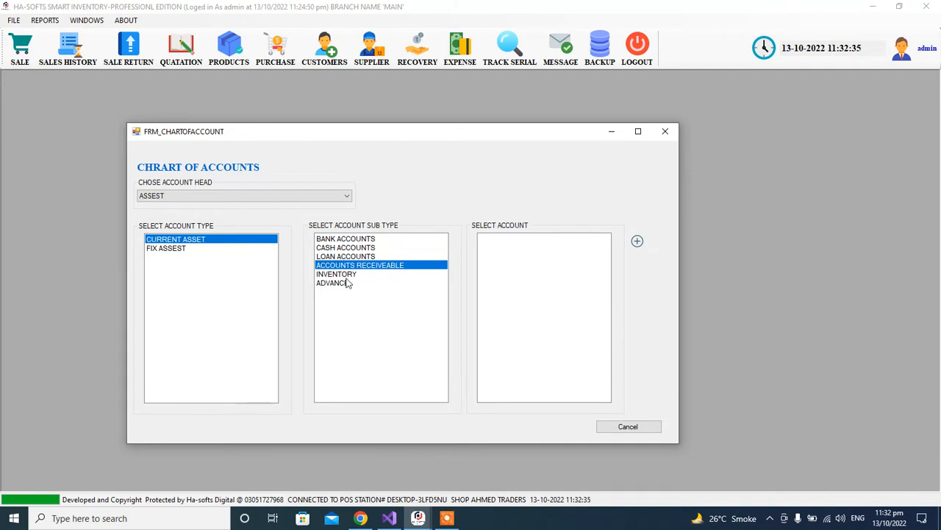
{"action": "left_click", "coordinate": [346, 283]}
Revisit the fixed and current asset types, and close the chart of accounts.
{"action": "left_click", "coordinate": [205, 249]}
{"action": "left_click", "coordinate": [192, 240]}
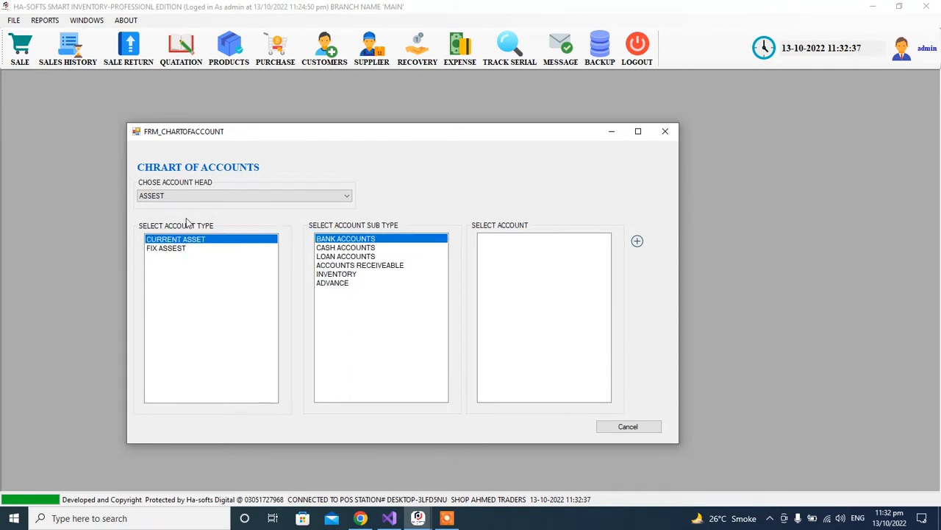
{"action": "left_click", "coordinate": [184, 196]}
{"action": "left_click", "coordinate": [185, 200]}
{"action": "left_click", "coordinate": [665, 131]}
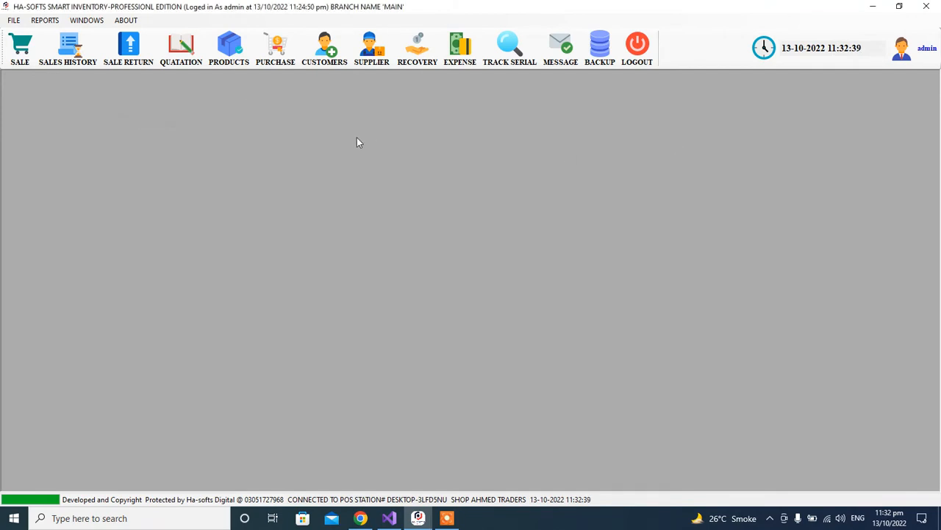
Open the cash receive voucher form and move its window clear of the toolbar.
{"action": "left_click", "coordinate": [13, 22]}
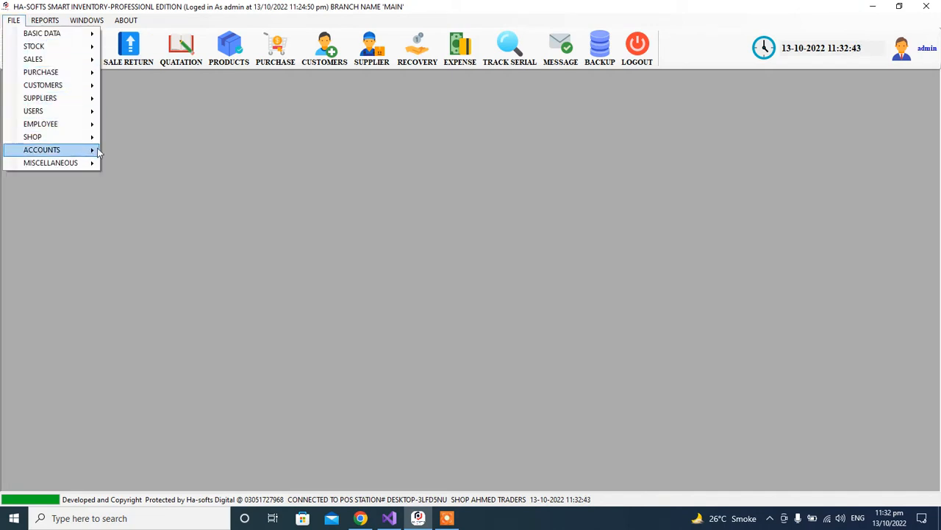
{"action": "mouse_move", "coordinate": [100, 150]}
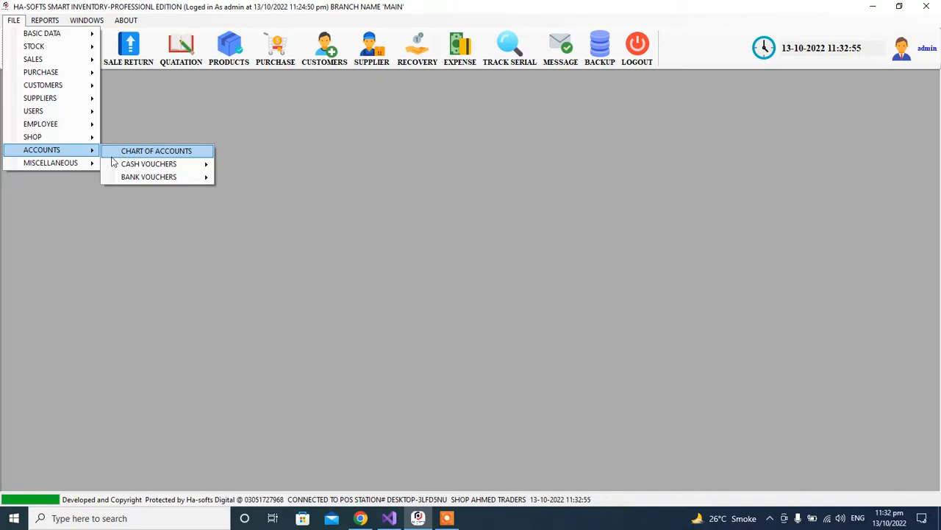
{"action": "mouse_move", "coordinate": [120, 163]}
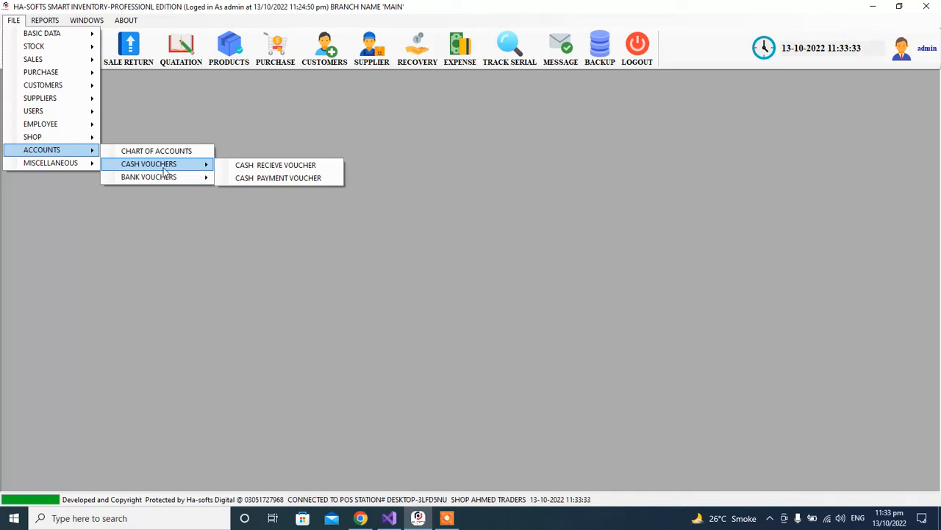
{"action": "left_click", "coordinate": [248, 168]}
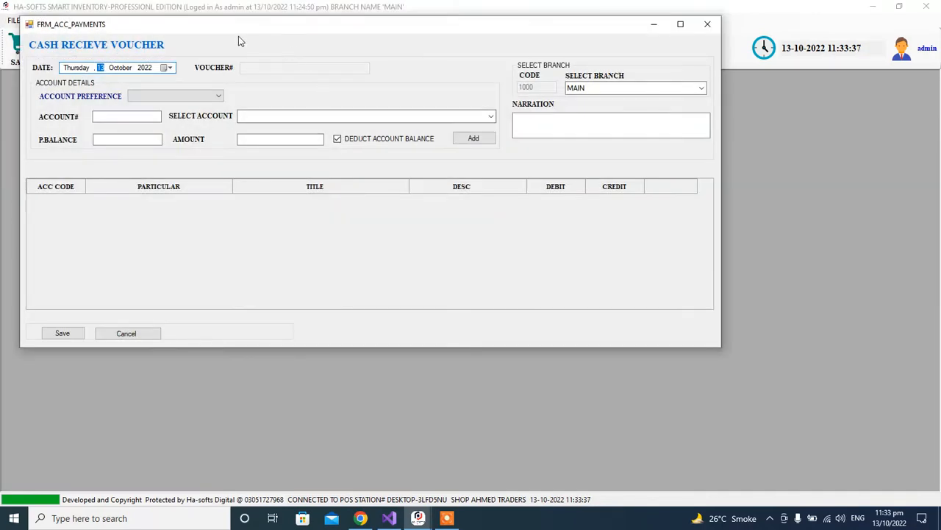
{"action": "left_click_drag", "start_coordinate": [209, 25], "coordinate": [272, 83]}
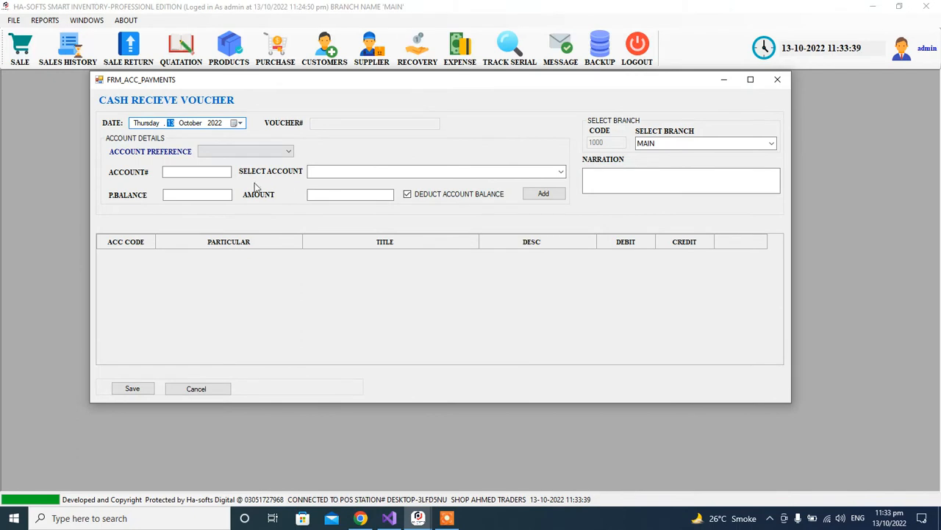
Set the voucher's account preference to CUSTOMERS and select the second customer in the account list.
{"action": "left_click", "coordinate": [210, 154]}
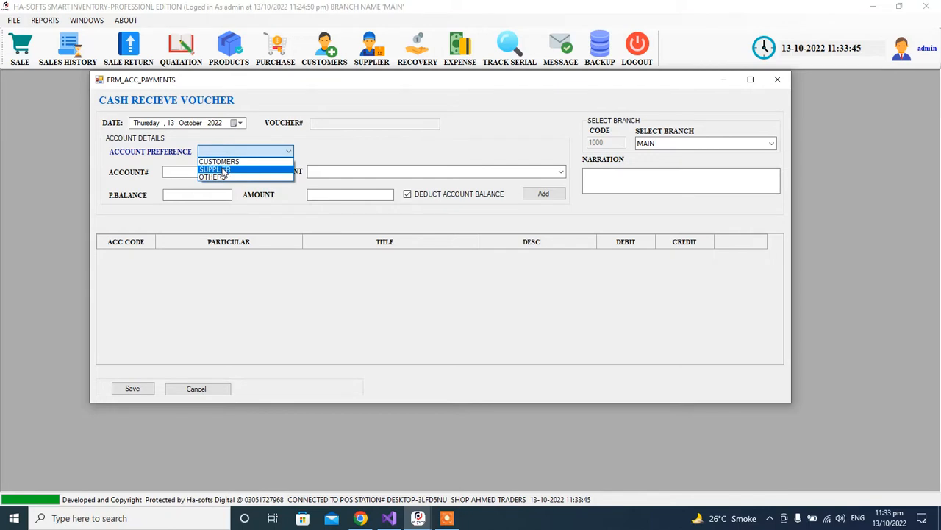
{"action": "key", "text": "Up"}
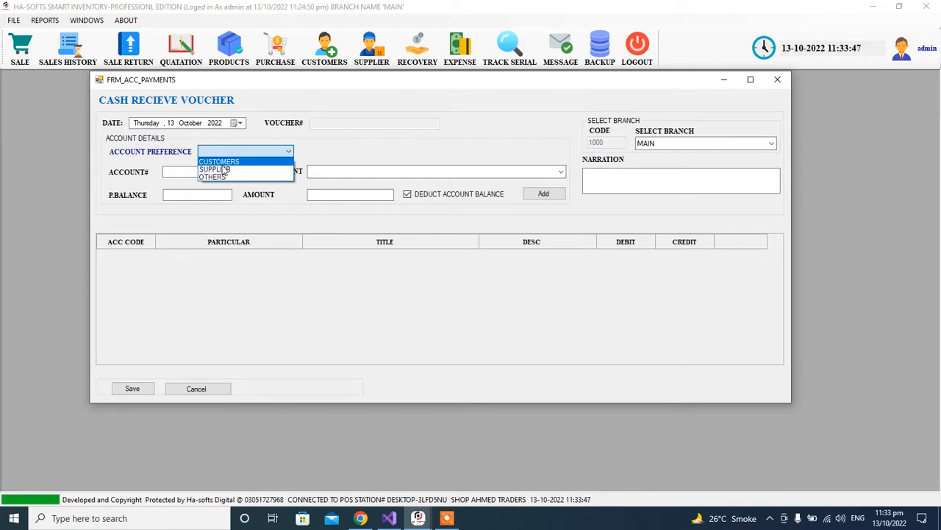
{"action": "key", "text": "Return"}
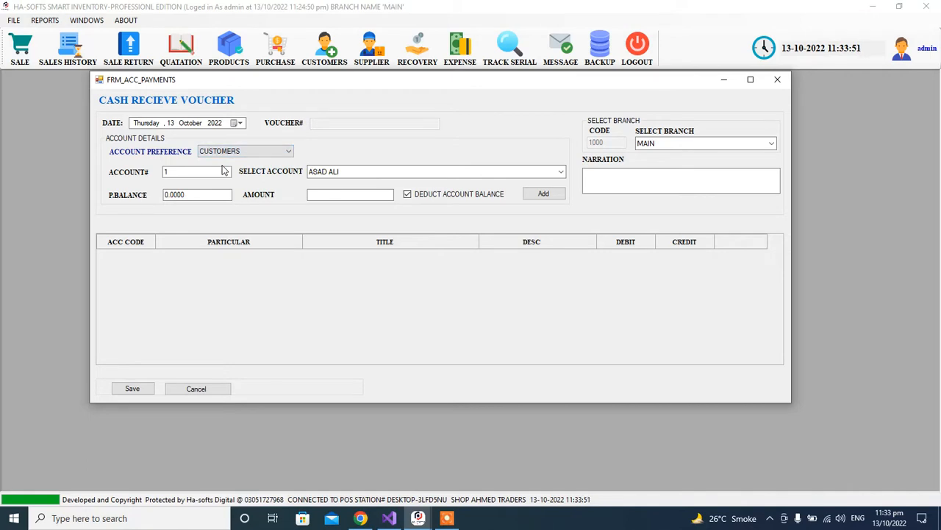
{"action": "left_click", "coordinate": [562, 173]}
{"action": "left_click", "coordinate": [562, 173]}
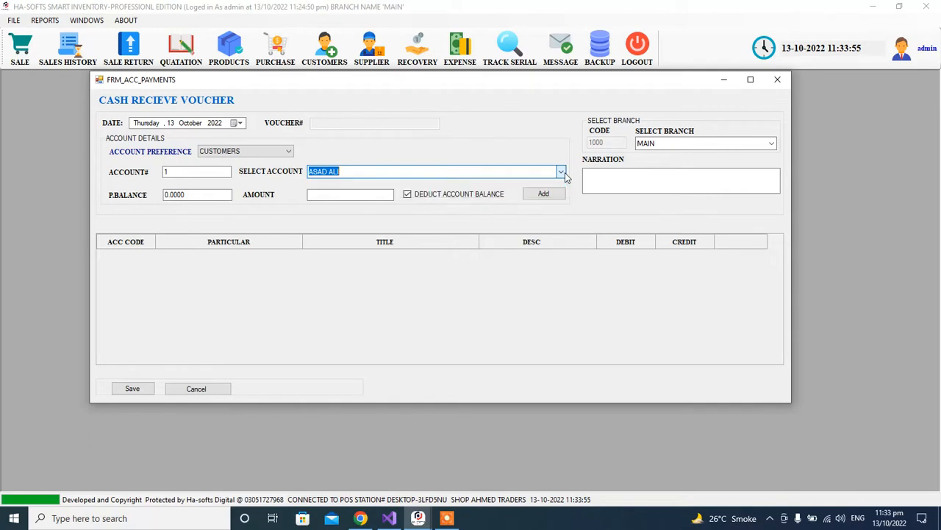
{"action": "left_click", "coordinate": [562, 172]}
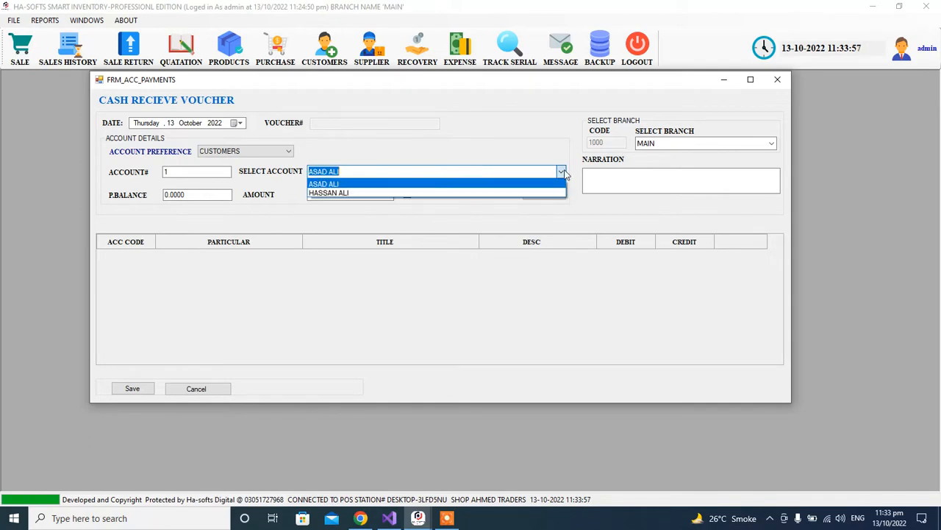
{"action": "left_click", "coordinate": [516, 189]}
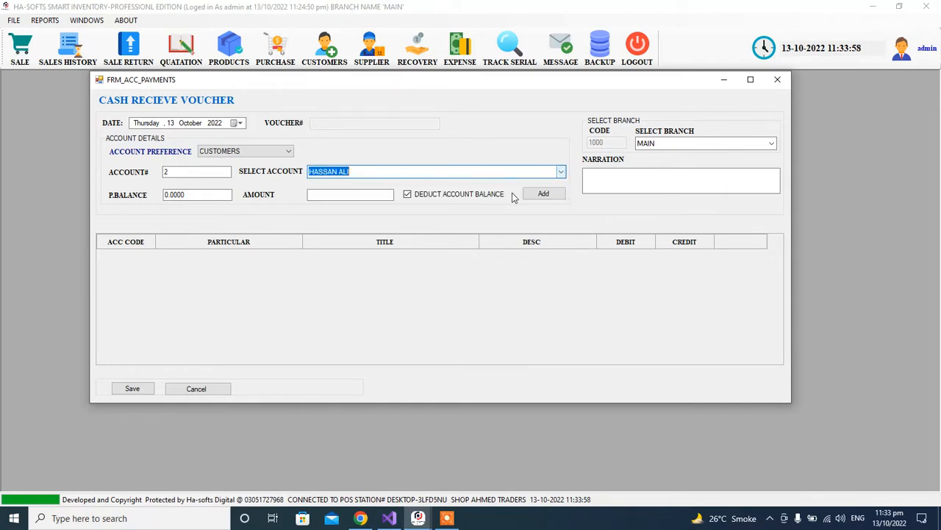
Enter an amount of 4000 for the selected customer and add the entry to the voucher.
{"action": "left_click", "coordinate": [349, 195]}
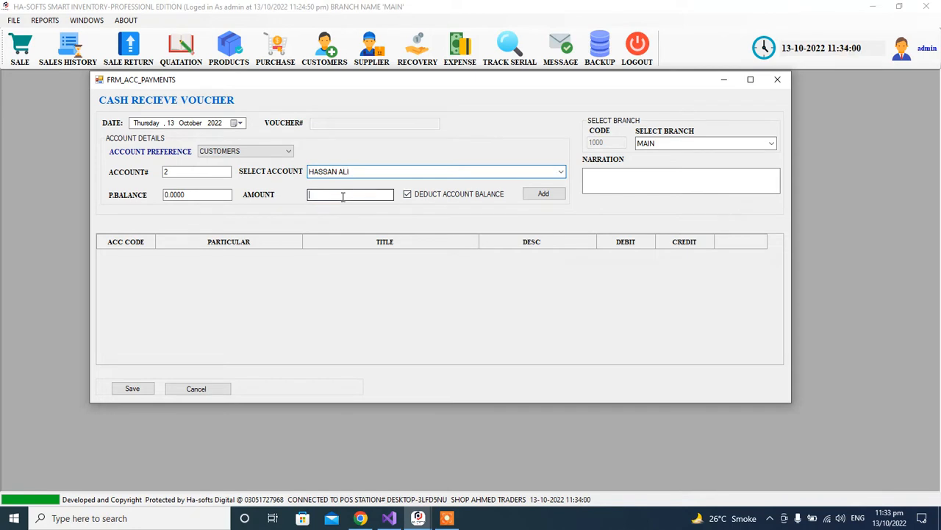
{"action": "left_click", "coordinate": [198, 197]}
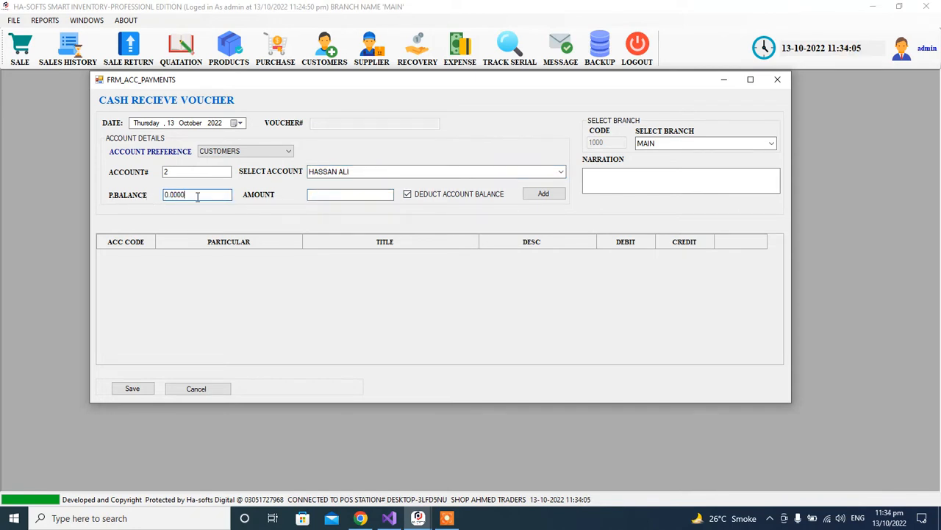
{"action": "left_click", "coordinate": [315, 195]}
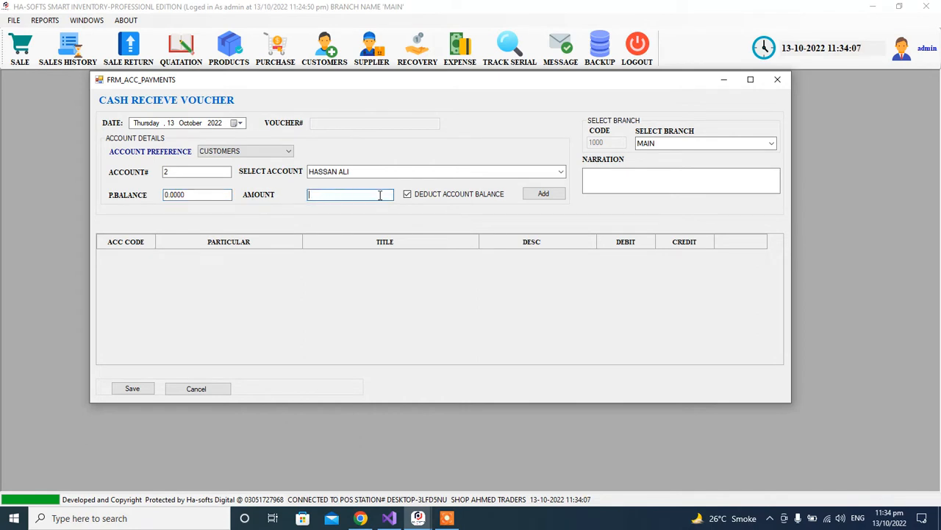
{"action": "left_click", "coordinate": [561, 171]}
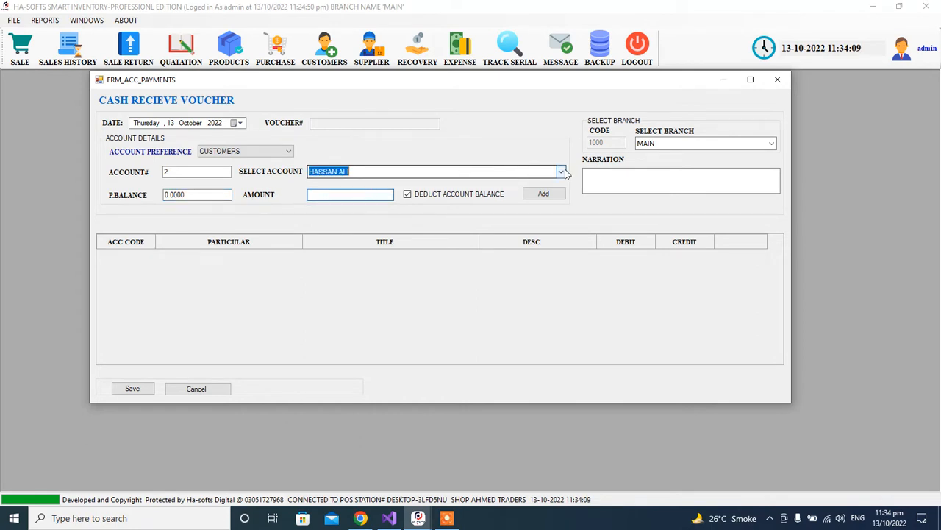
{"action": "left_click", "coordinate": [529, 193]}
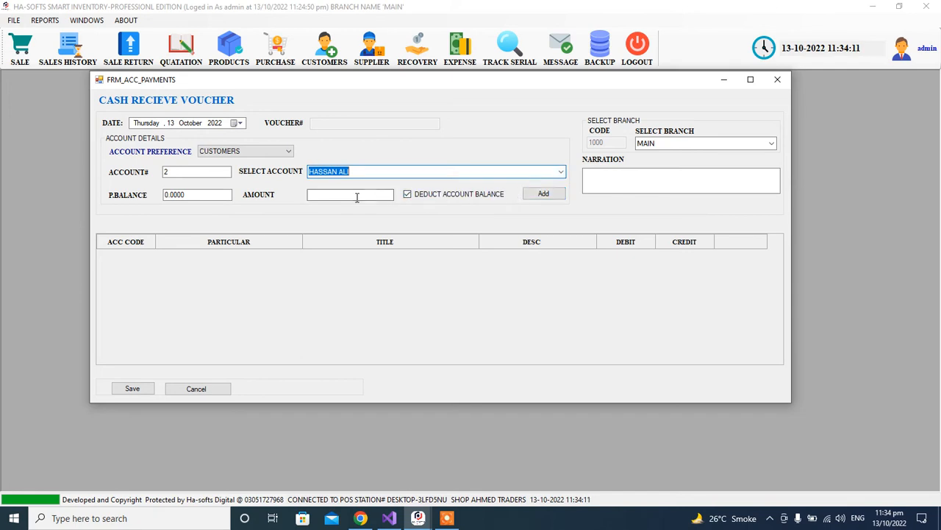
{"action": "left_click", "coordinate": [332, 196]}
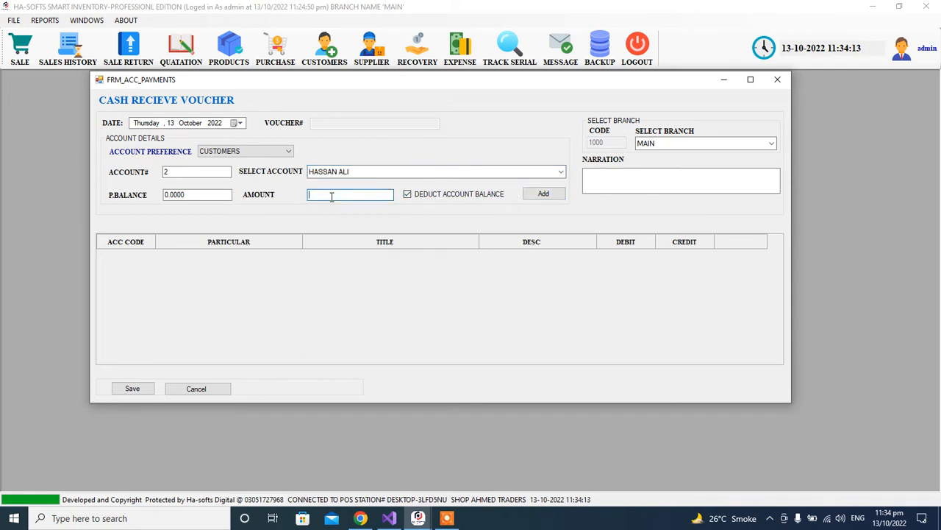
{"action": "type", "text": "4000"}
{"action": "left_click", "coordinate": [544, 195]}
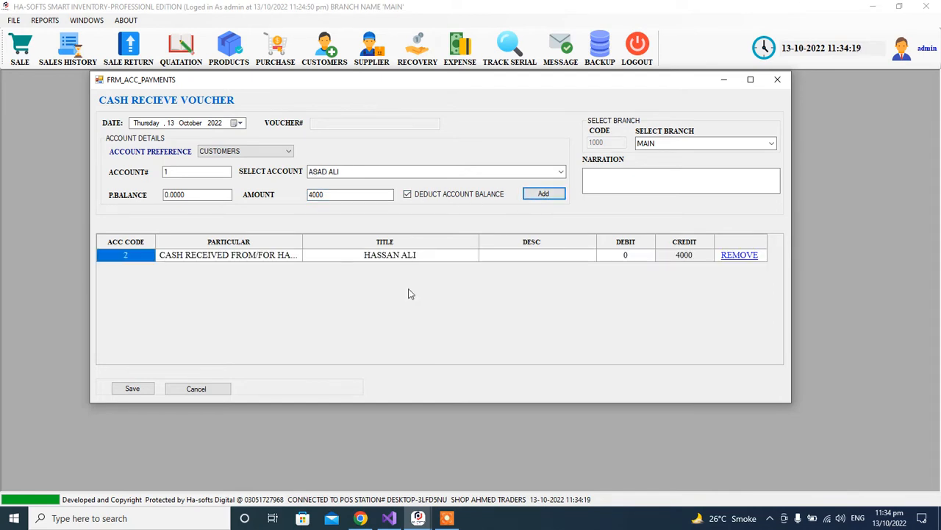
Fit the PARTICULAR column to its text and widen the voucher window to show the whole entry row.
{"action": "double_click", "coordinate": [302, 241]}
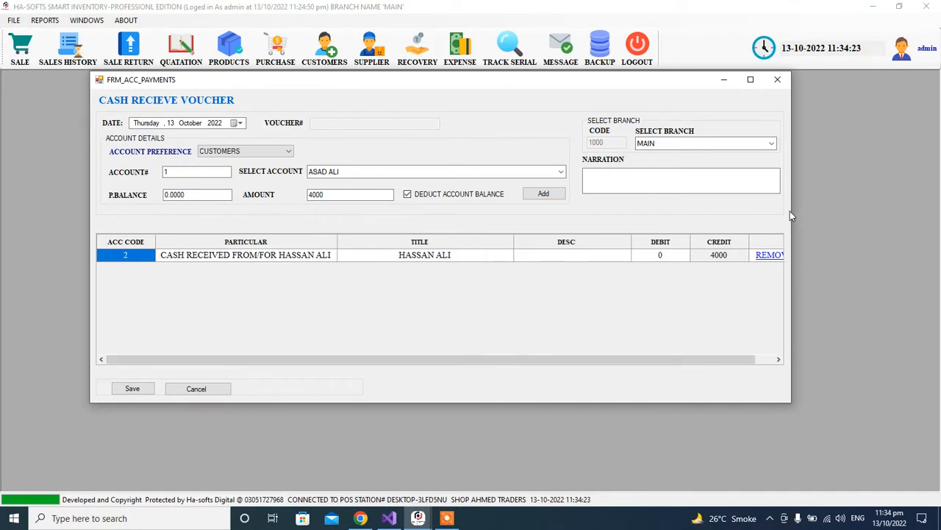
{"action": "left_click_drag", "start_coordinate": [791, 212], "coordinate": [862, 211]}
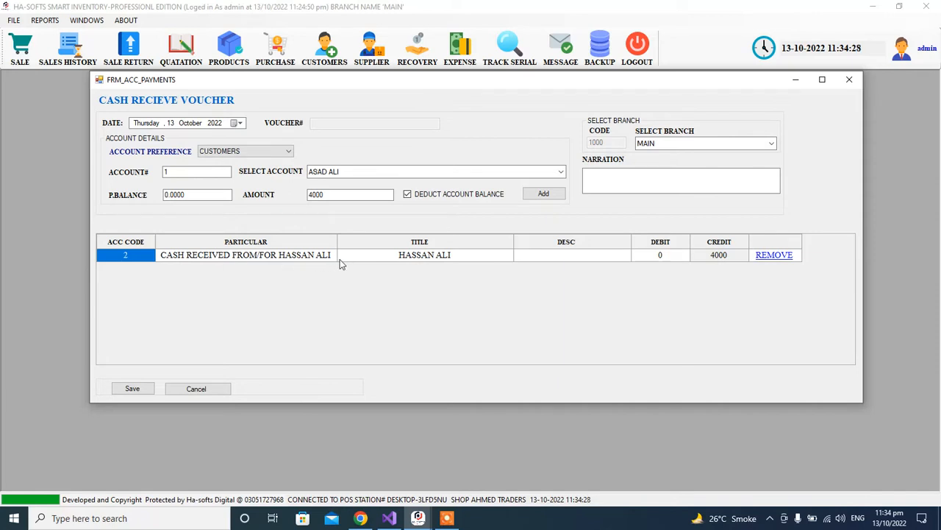
{"action": "left_click", "coordinate": [461, 257]}
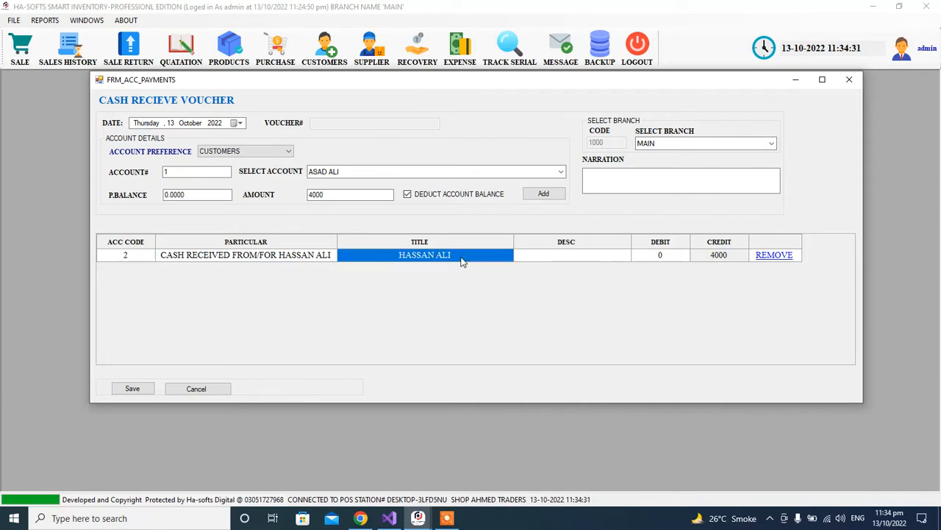
Enter DEMO as the description of the customer's entry row in the voucher.
{"action": "left_click", "coordinate": [615, 258]}
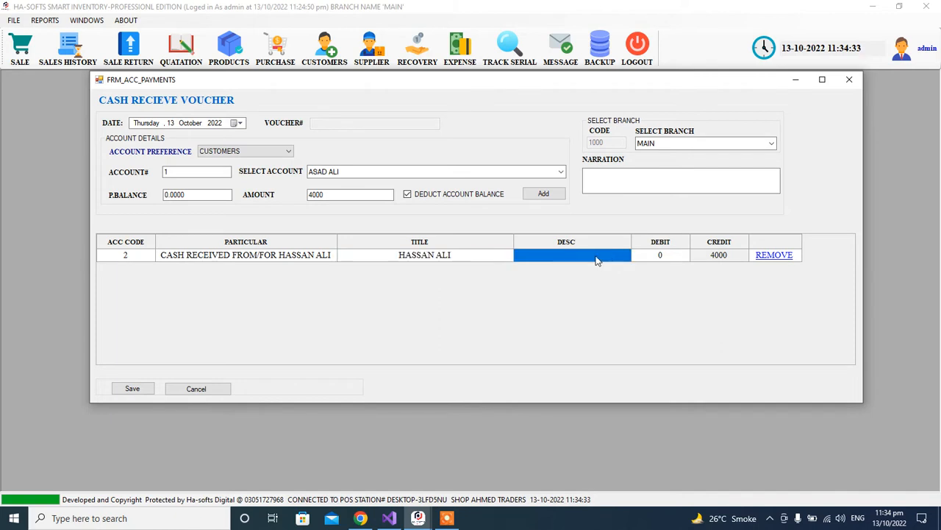
{"action": "left_click", "coordinate": [596, 257]}
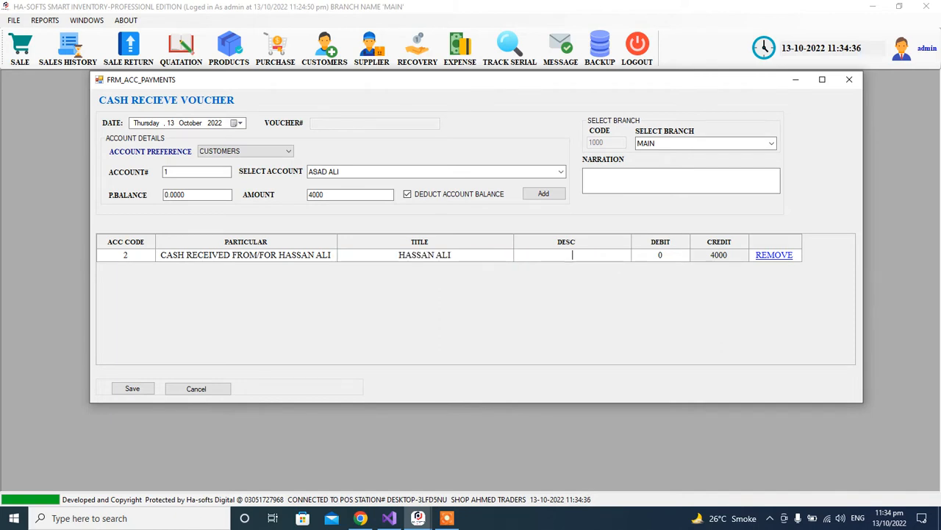
{"action": "type", "text": "DEMO"}
{"action": "key", "text": "Tab"}
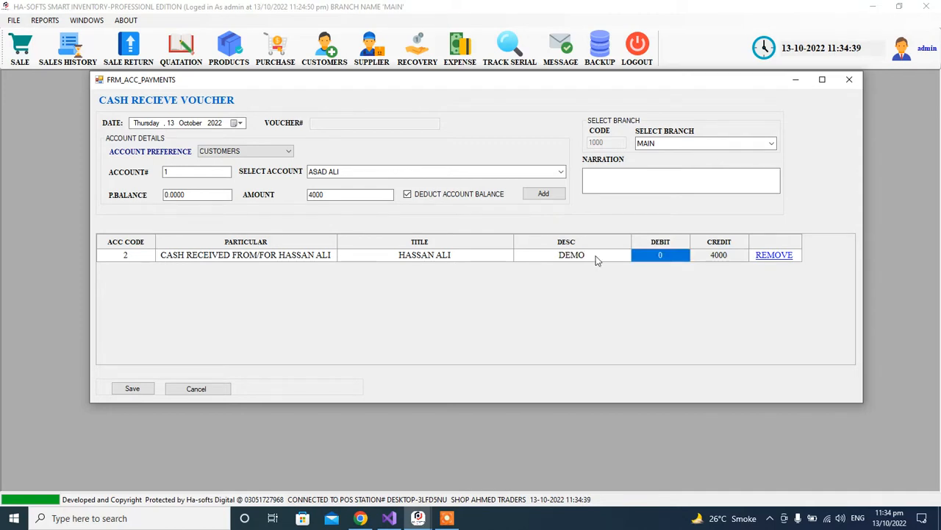
{"action": "left_click", "coordinate": [716, 257]}
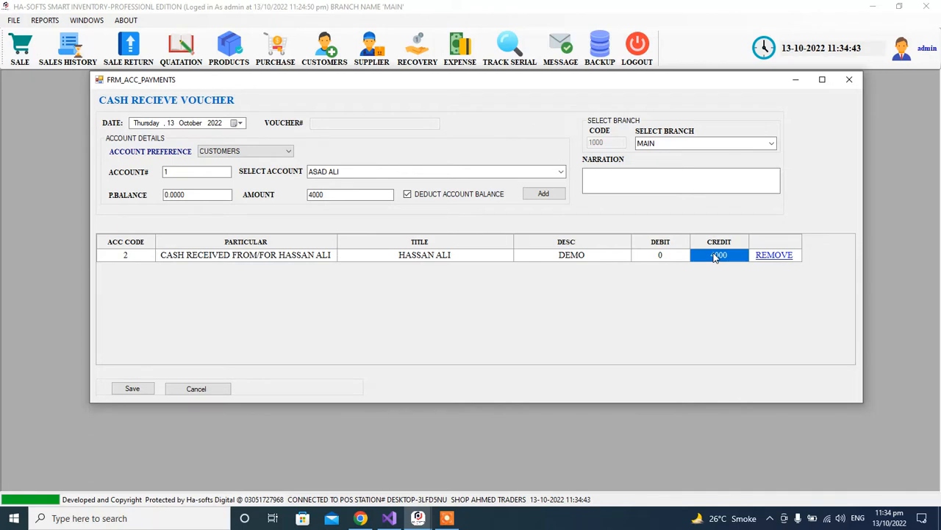
Save the customer's cash receive voucher and decline printing its receipt.
{"action": "left_click", "coordinate": [131, 388]}
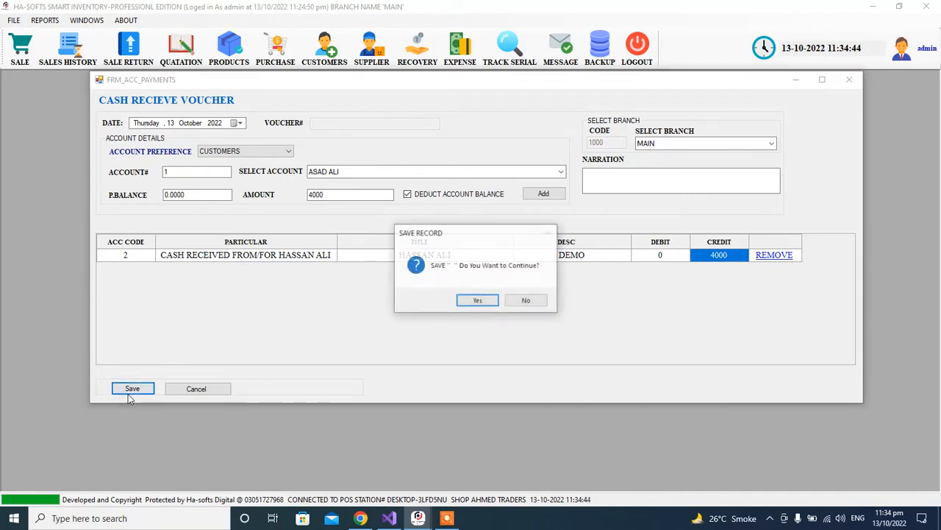
{"action": "left_click", "coordinate": [485, 303]}
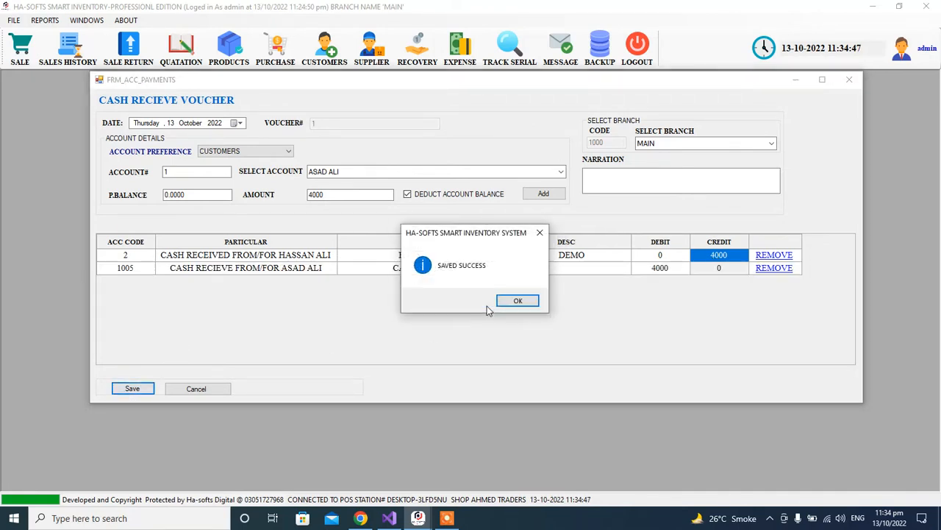
{"action": "left_click_drag", "start_coordinate": [458, 234], "coordinate": [453, 336]}
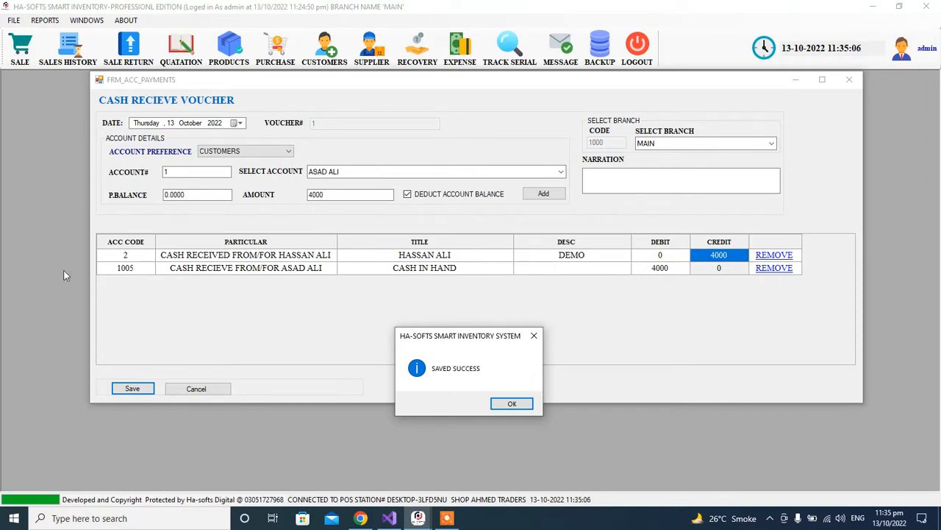
{"action": "left_click", "coordinate": [526, 406]}
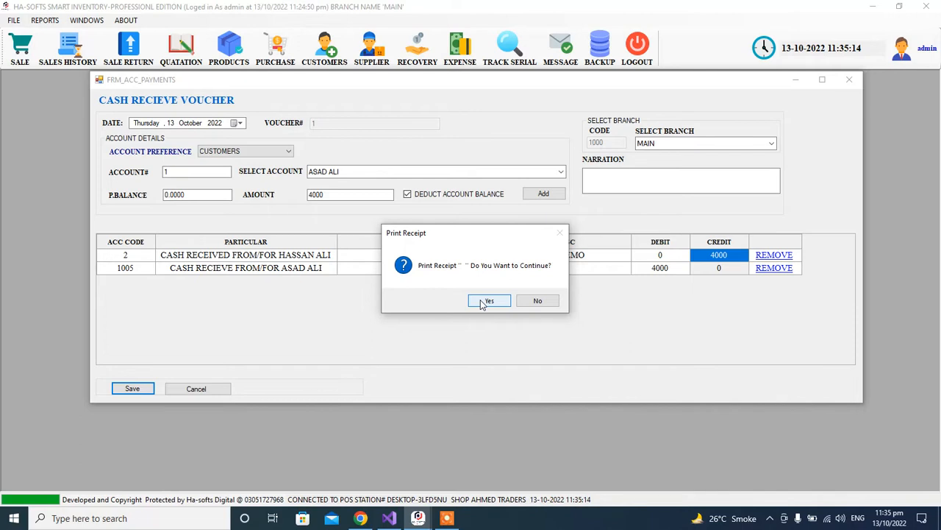
{"action": "left_click", "coordinate": [540, 301]}
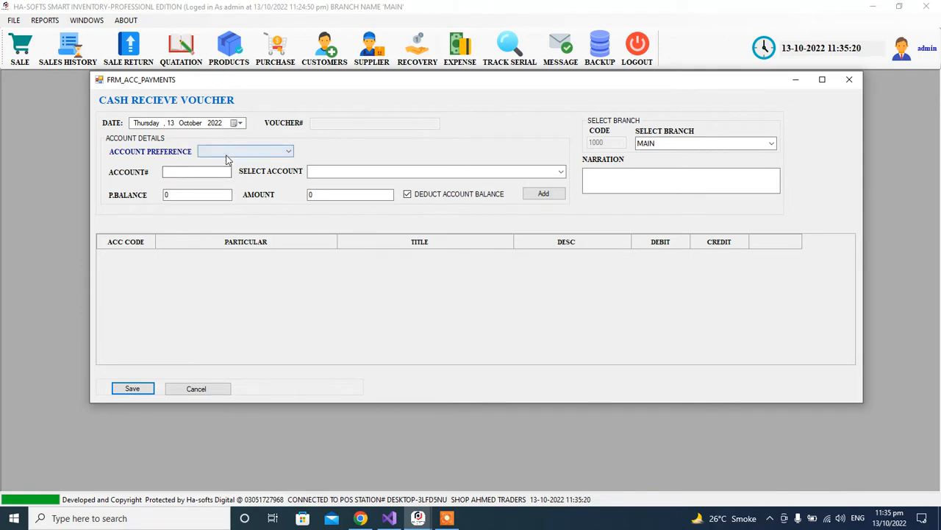
Set the new voucher's account preference to OTHERS and select the SHOP RENT account.
{"action": "left_click", "coordinate": [226, 152]}
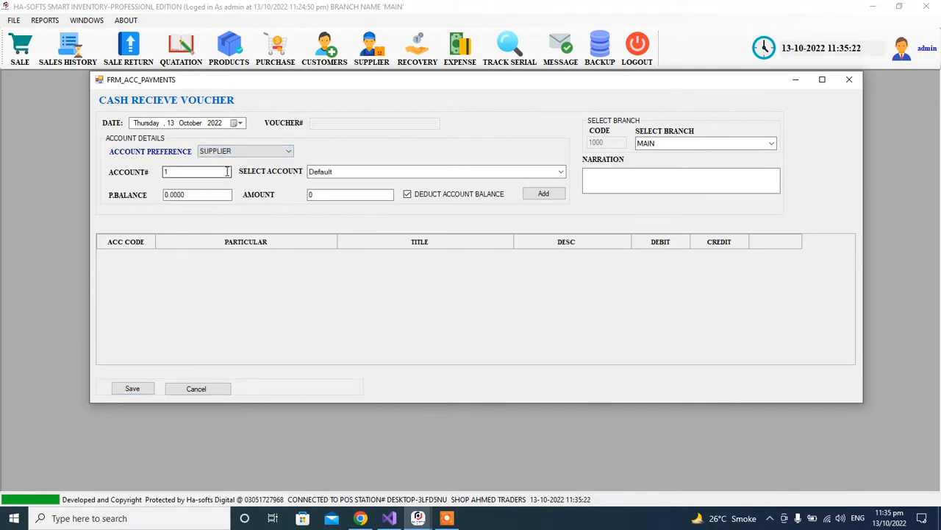
{"action": "left_click", "coordinate": [211, 156]}
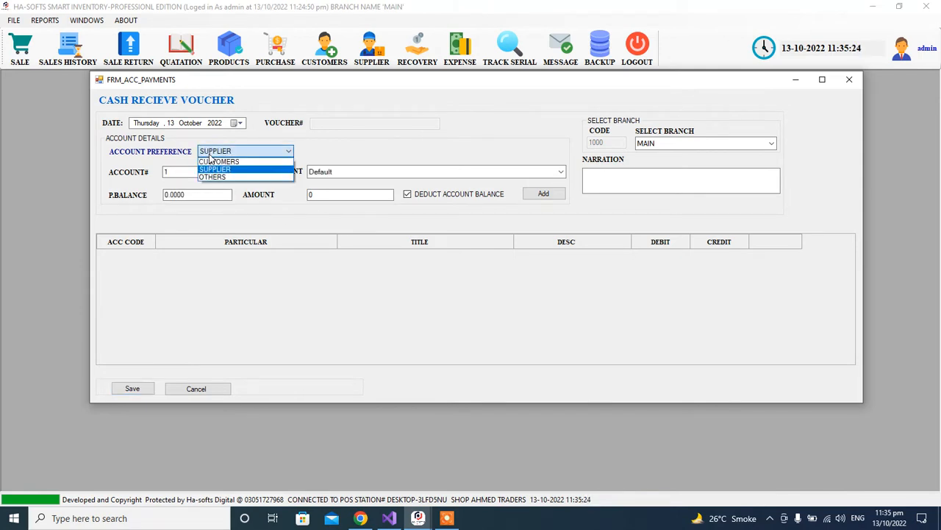
{"action": "left_click", "coordinate": [213, 178]}
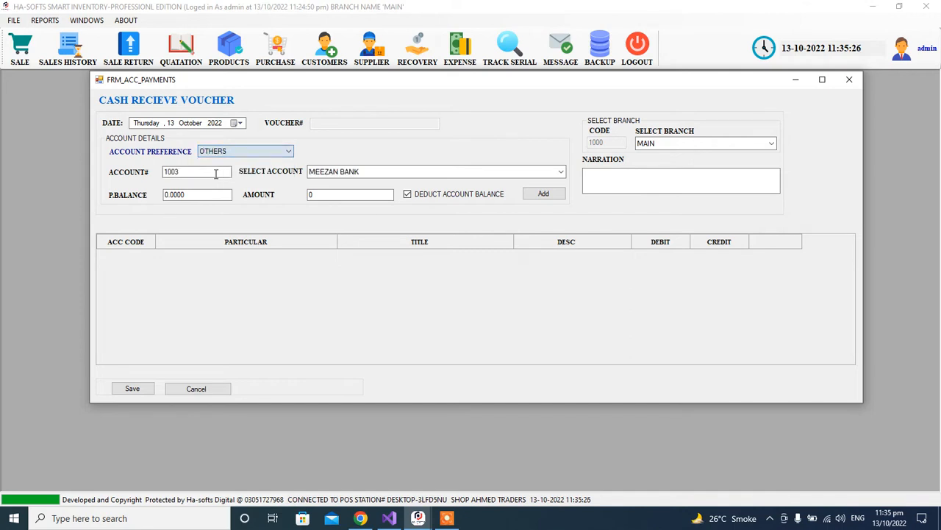
{"action": "left_click", "coordinate": [560, 173]}
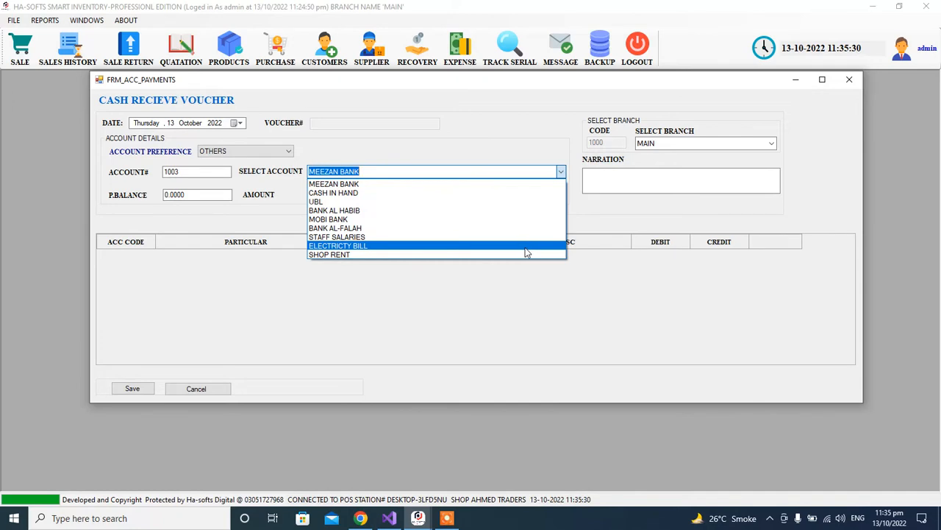
{"action": "left_click", "coordinate": [451, 254]}
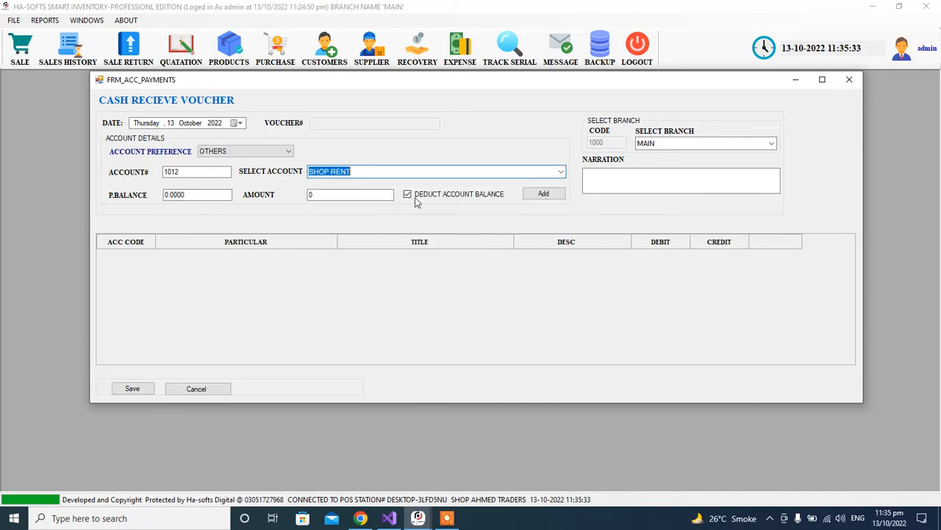
Enter an amount of 1000 for SHOP RENT and add the entry to the voucher.
{"action": "left_click", "coordinate": [205, 194]}
{"action": "left_click", "coordinate": [336, 194]}
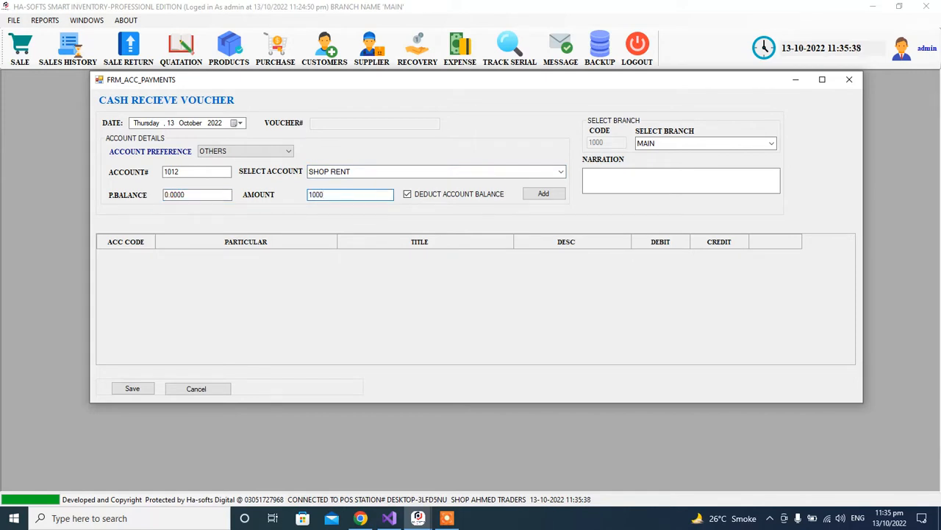
{"action": "left_click", "coordinate": [543, 194]}
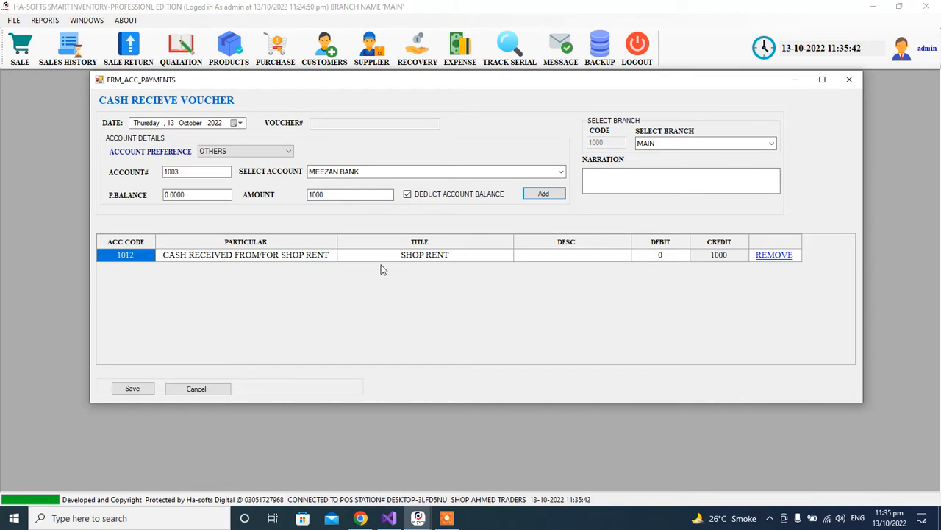
Save the SHOP RENT receive voucher without printing a receipt and close the voucher form.
{"action": "left_click", "coordinate": [130, 389]}
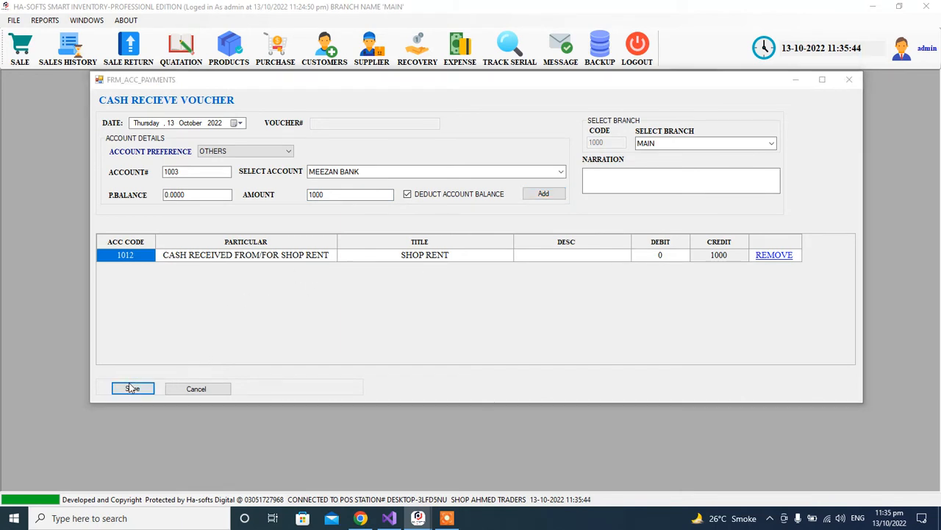
{"action": "left_click", "coordinate": [479, 301]}
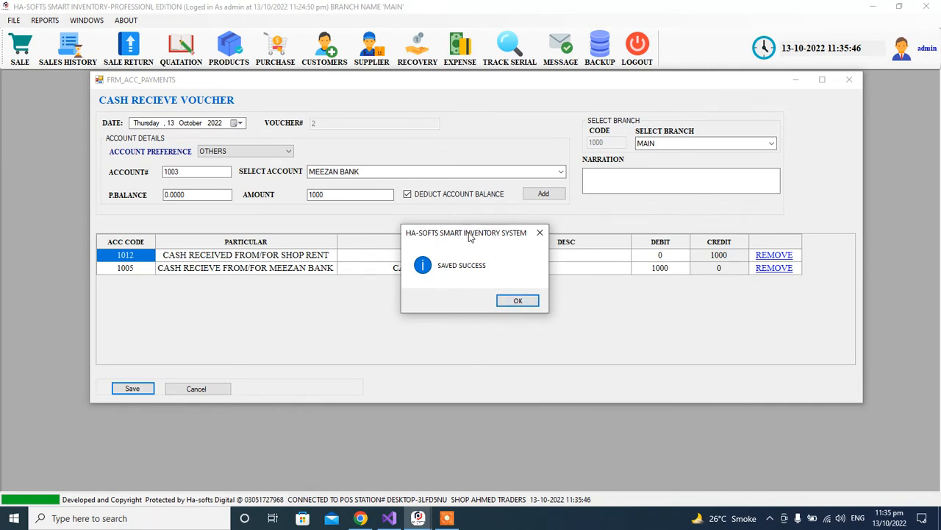
{"action": "left_click", "coordinate": [517, 301]}
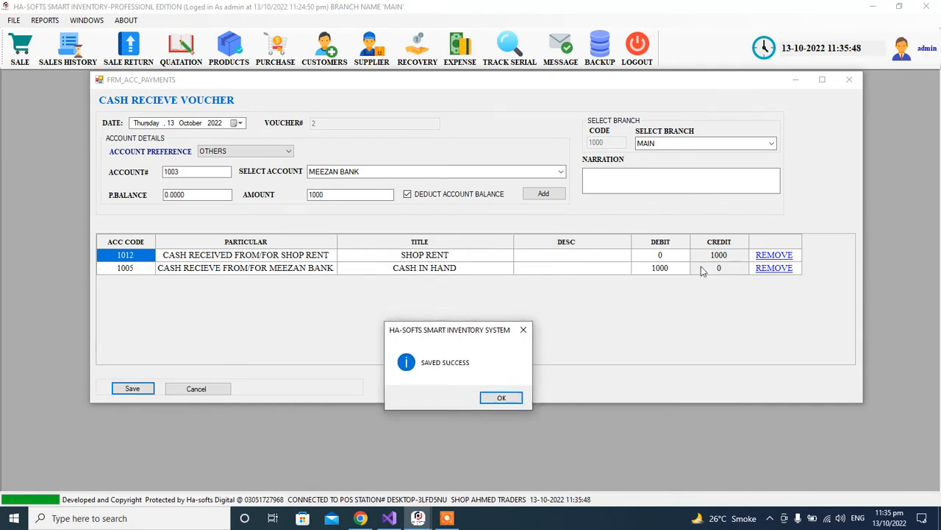
{"action": "left_click", "coordinate": [508, 397]}
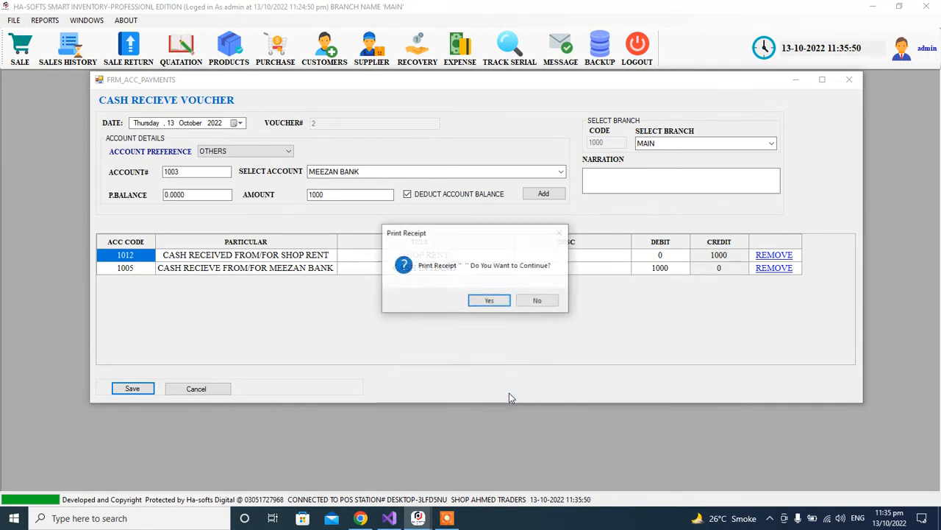
{"action": "left_click", "coordinate": [543, 302]}
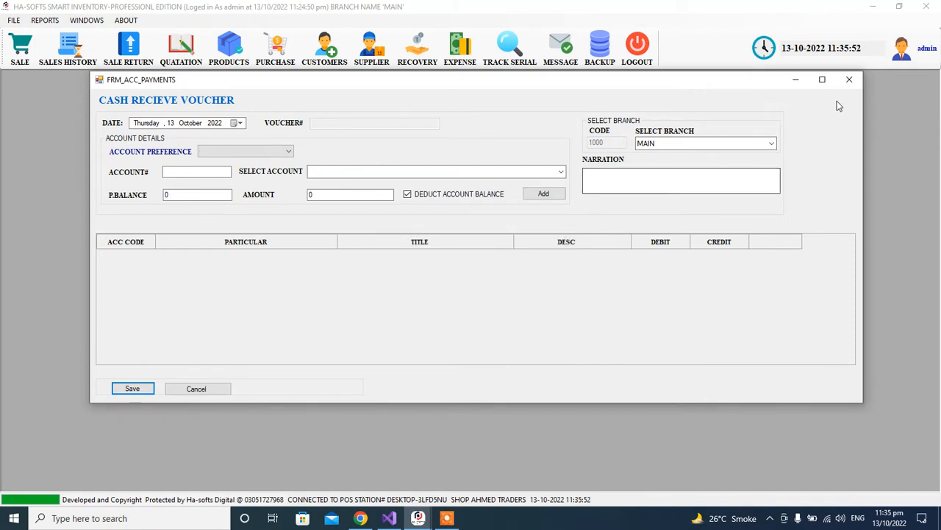
{"action": "left_click", "coordinate": [849, 78]}
{"action": "left_click", "coordinate": [419, 518]}
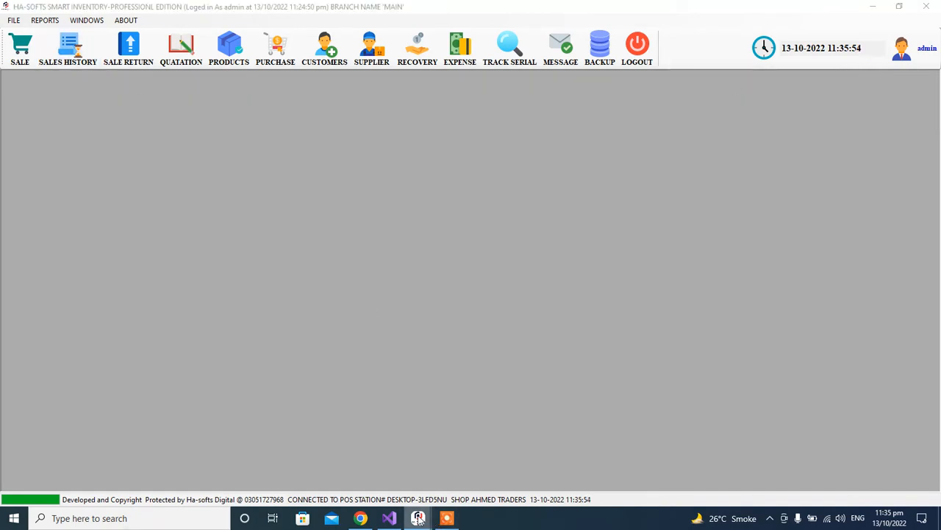
{"action": "left_click", "coordinate": [530, 435]}
{"action": "left_click", "coordinate": [424, 445]}
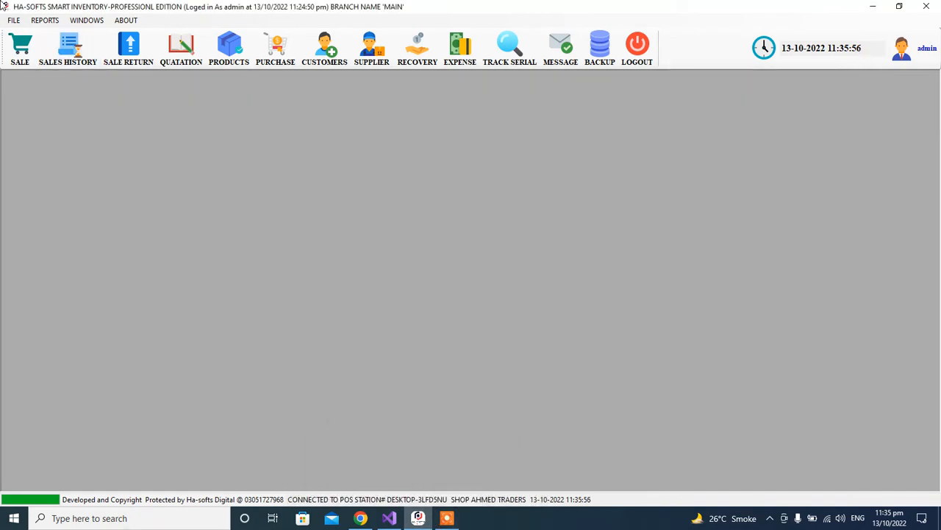
Open the cash payment voucher form from the accounts section.
{"action": "left_click", "coordinate": [14, 20]}
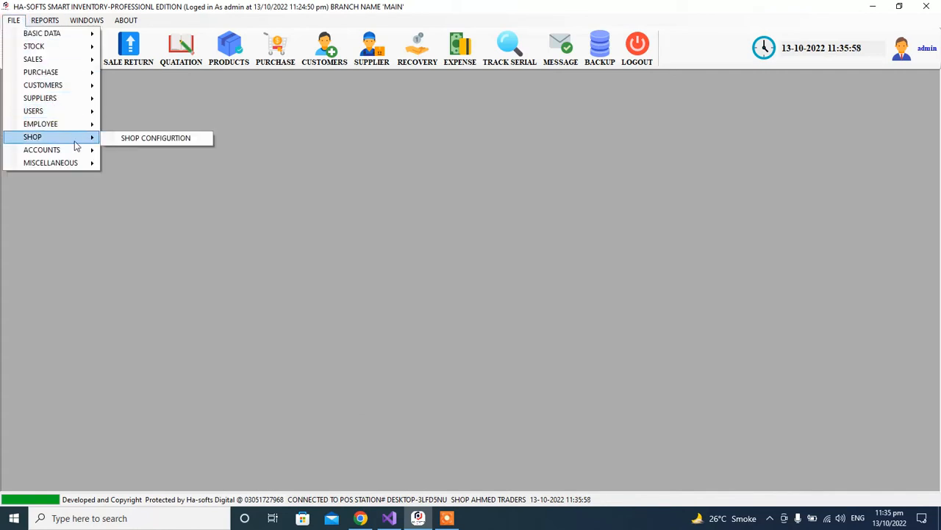
{"action": "mouse_move", "coordinate": [76, 149]}
{"action": "mouse_move", "coordinate": [171, 165]}
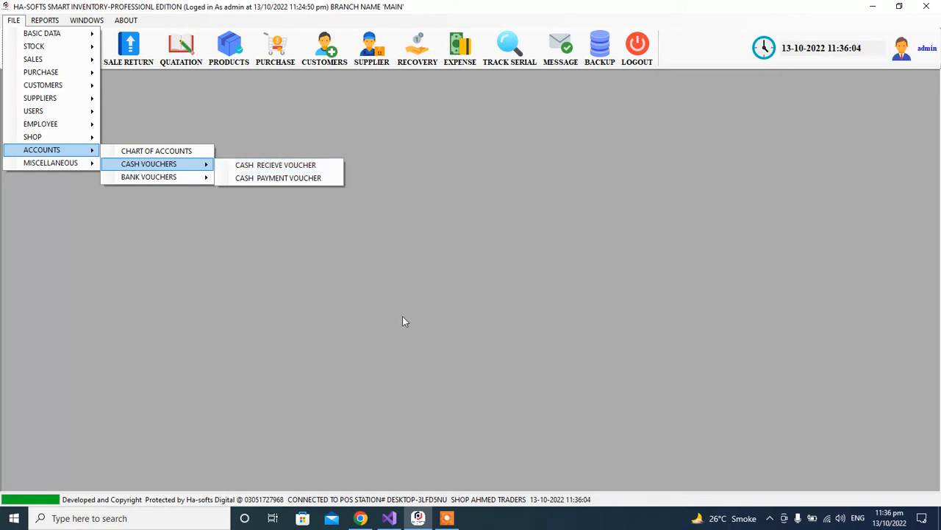
{"action": "left_click", "coordinate": [264, 179]}
Set the payment voucher's account preference to SUPPLIER and move its window clear of the toolbar.
{"action": "left_click", "coordinate": [174, 112]}
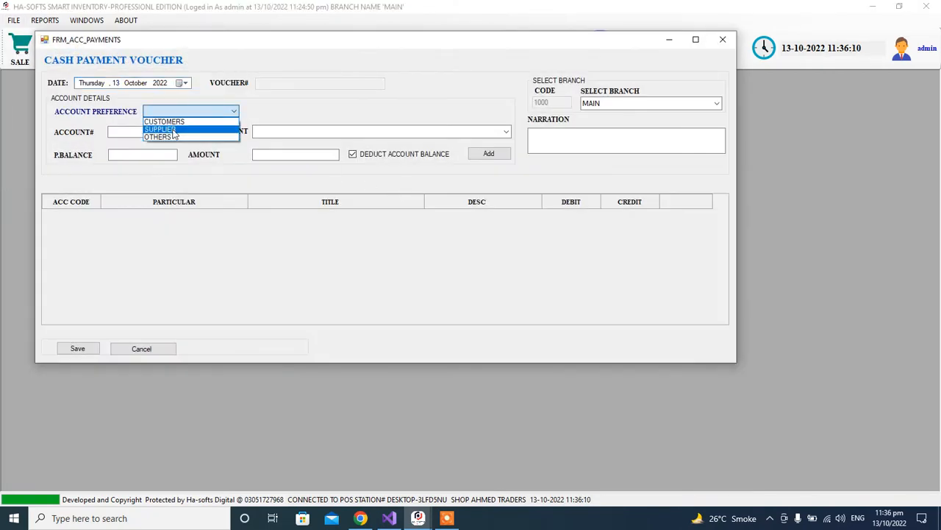
{"action": "left_click", "coordinate": [166, 129]}
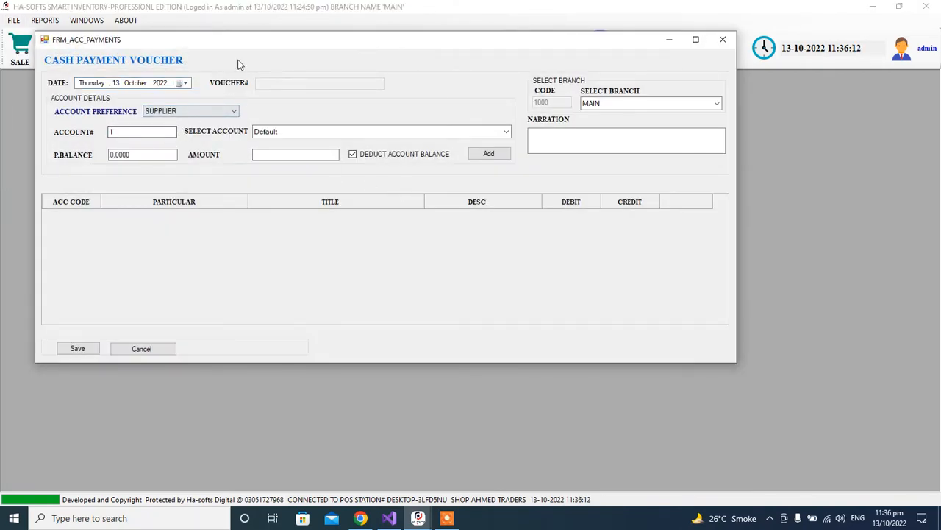
{"action": "left_click_drag", "start_coordinate": [172, 44], "coordinate": [252, 80]}
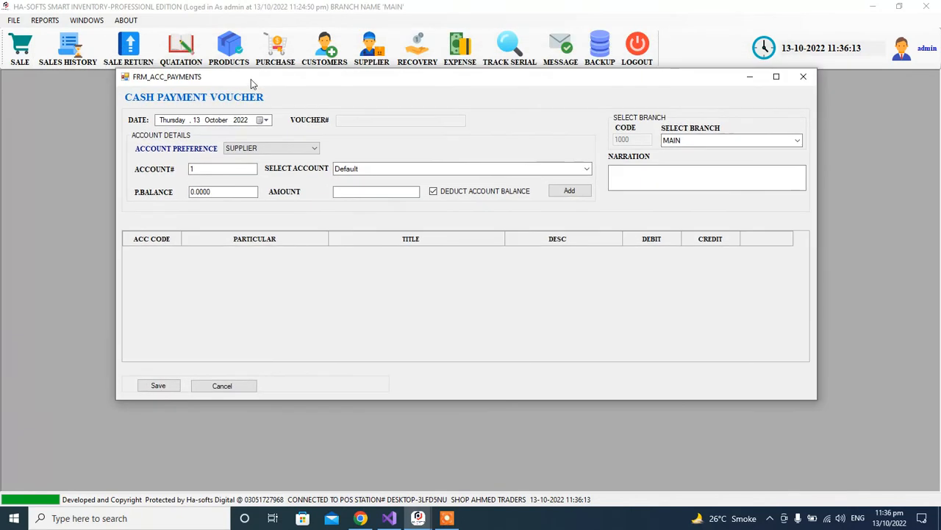
Select the YOUNUS TRADERS account, enter an amount of 1000 and add the entry to the payment voucher.
{"action": "left_click", "coordinate": [586, 169]}
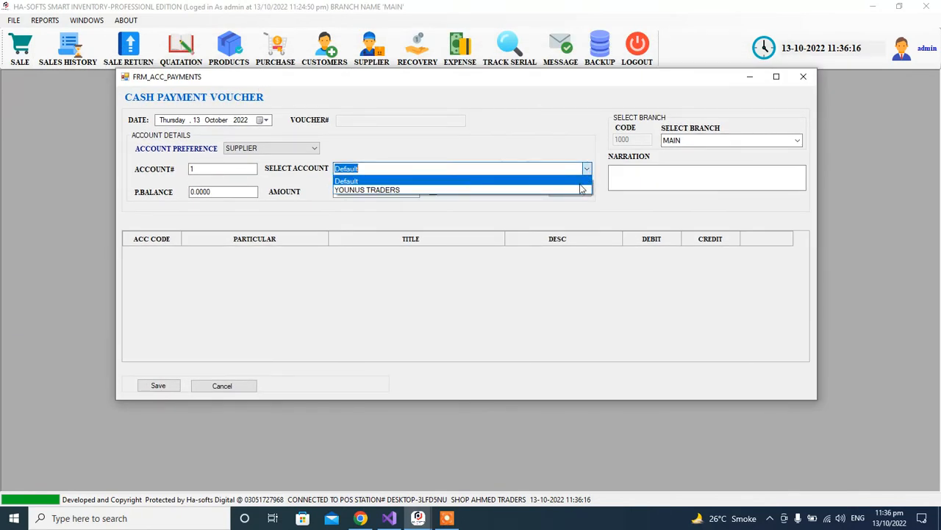
{"action": "left_click", "coordinate": [523, 190]}
{"action": "left_click", "coordinate": [361, 192]}
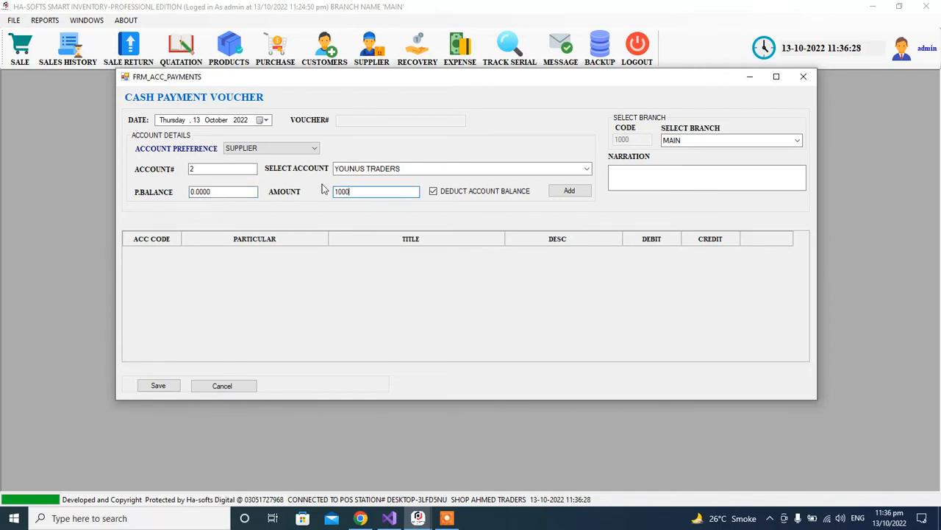
{"action": "left_click", "coordinate": [565, 197]}
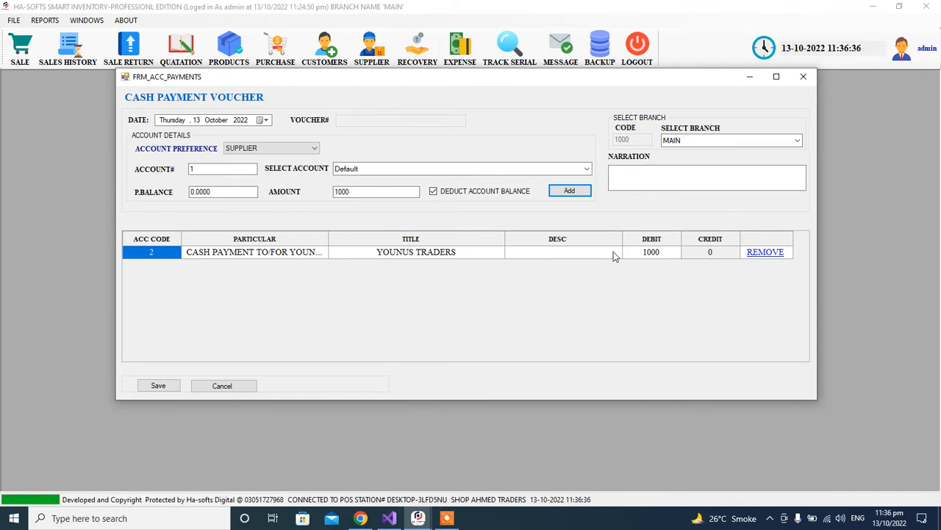
Save the YOUNUS TRADERS payment voucher without printing a receipt and close its form.
{"action": "left_click", "coordinate": [151, 384]}
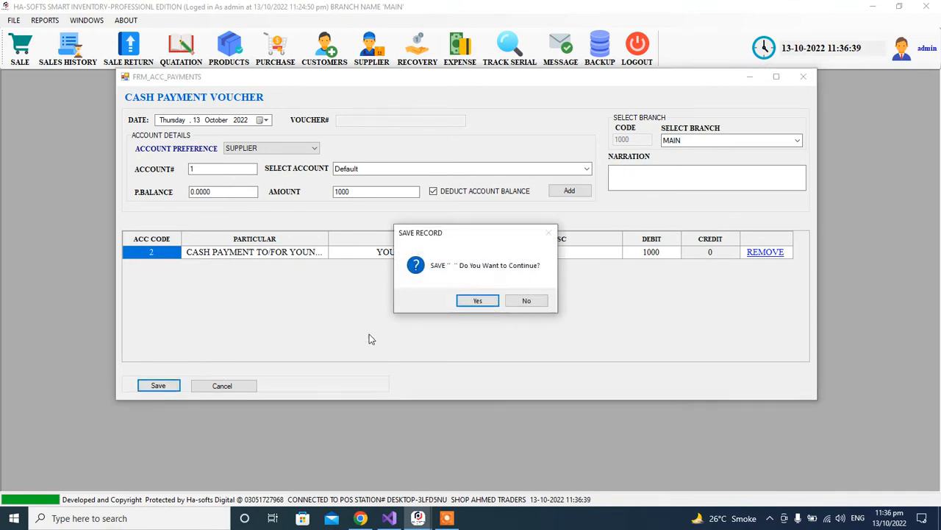
{"action": "left_click", "coordinate": [489, 301]}
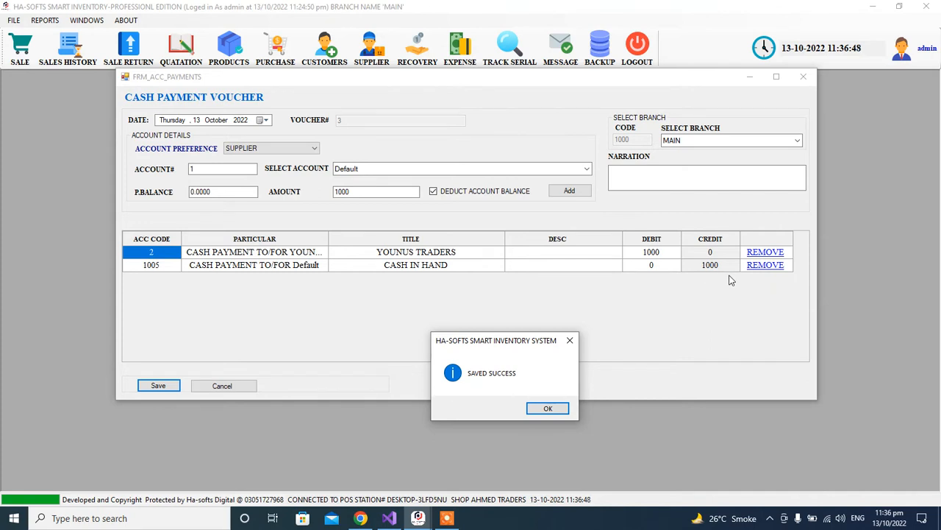
{"action": "left_click", "coordinate": [553, 408]}
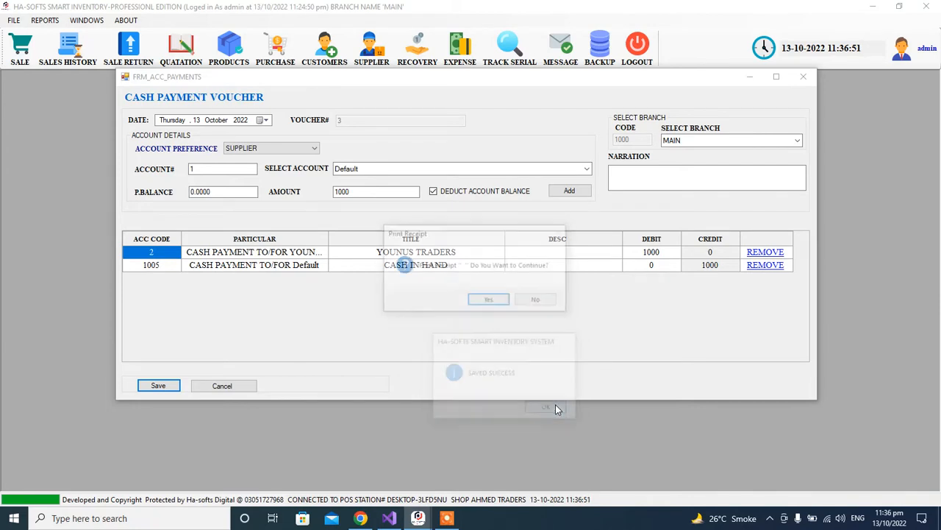
{"action": "left_click", "coordinate": [536, 302]}
{"action": "left_click", "coordinate": [803, 76]}
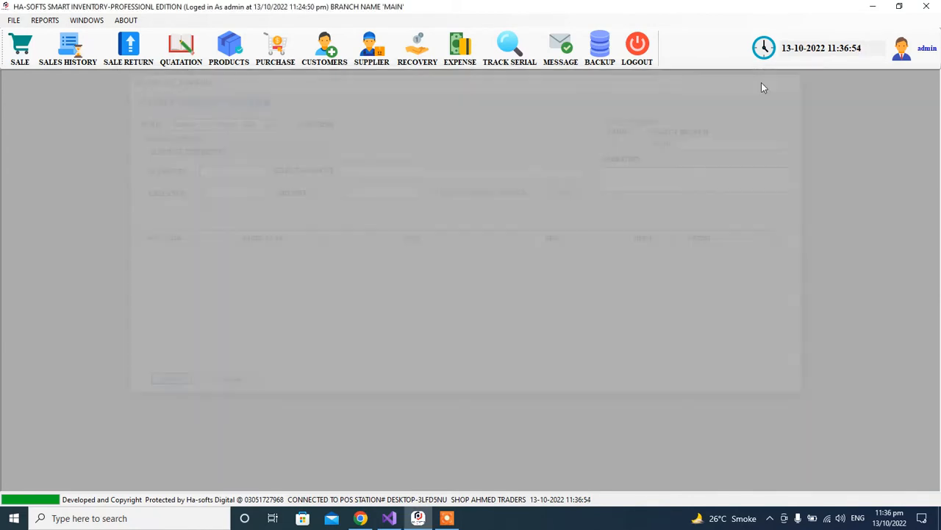
Open the bank receive voucher form from the accounts section and set its account preference to CUSTOMERS.
{"action": "left_click", "coordinate": [14, 20]}
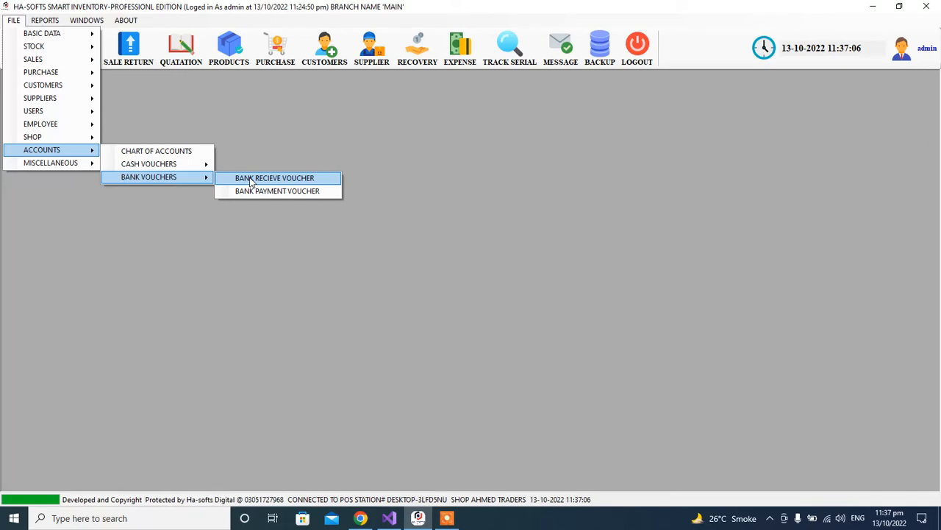
{"action": "left_click", "coordinate": [250, 181]}
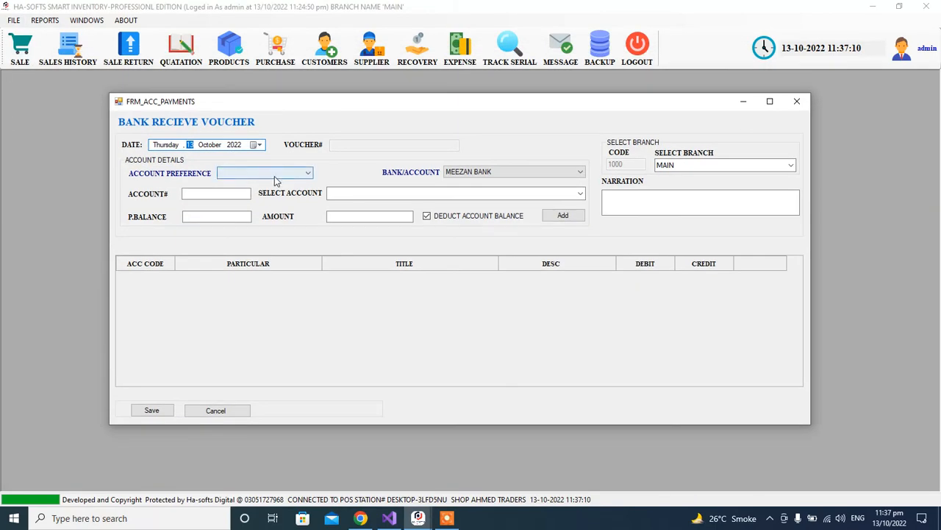
{"action": "left_click", "coordinate": [269, 174]}
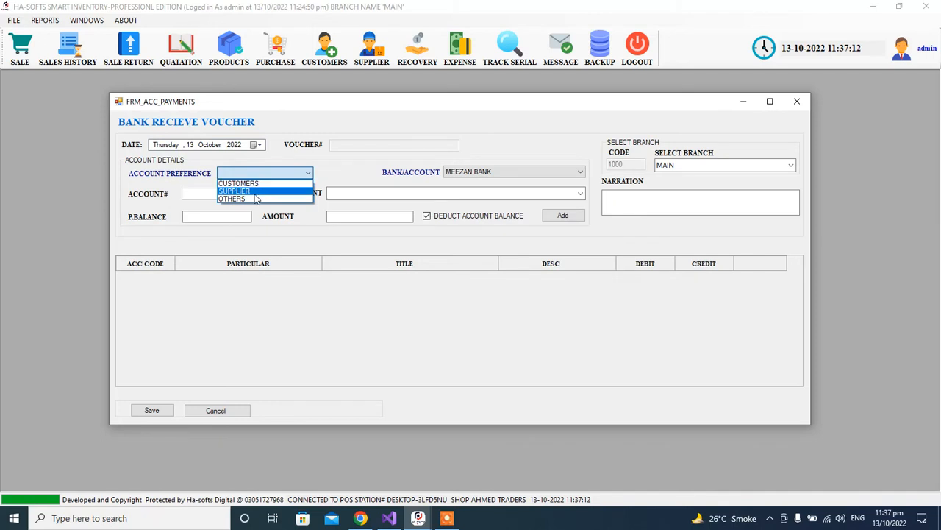
{"action": "left_click", "coordinate": [250, 184]}
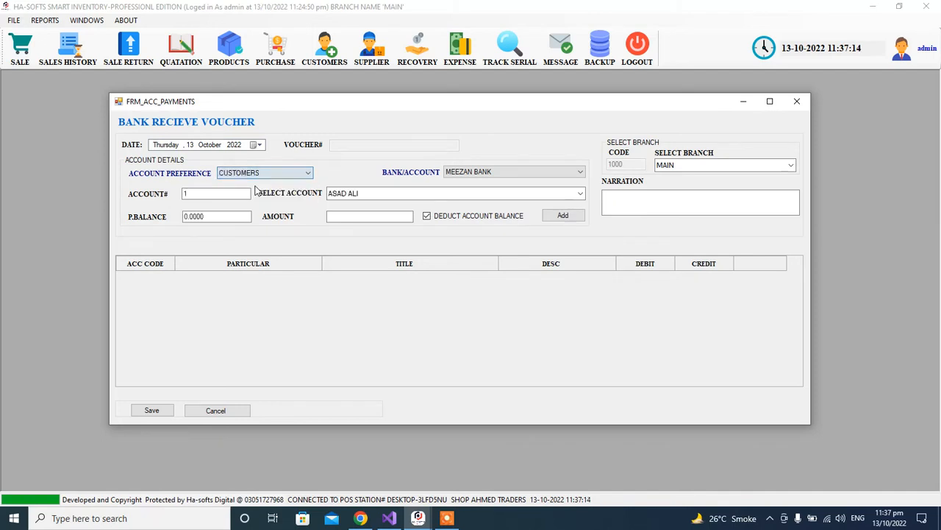
Use the first customer's account with UBL as the bank, enter an amount of 4000 and add the entry to the receive voucher.
{"action": "left_click", "coordinate": [580, 194]}
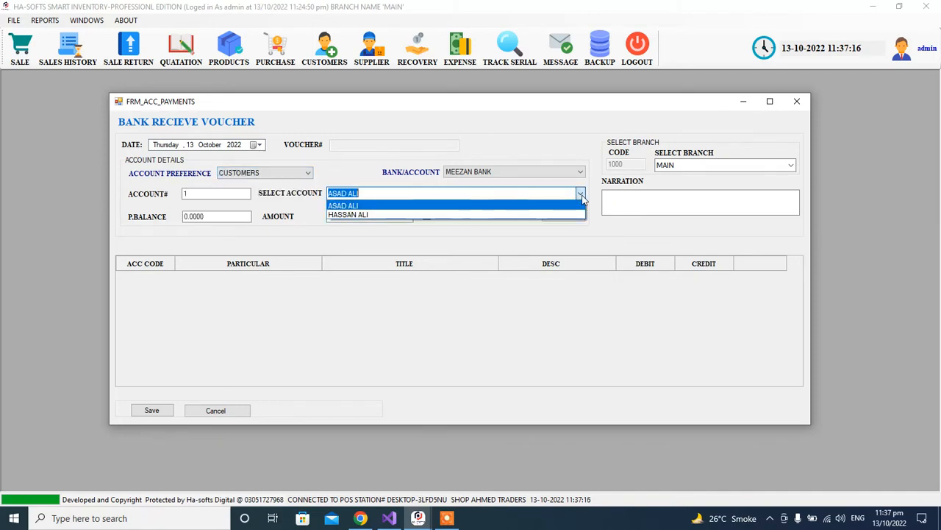
{"action": "left_click", "coordinate": [531, 200]}
{"action": "left_click", "coordinate": [337, 217]}
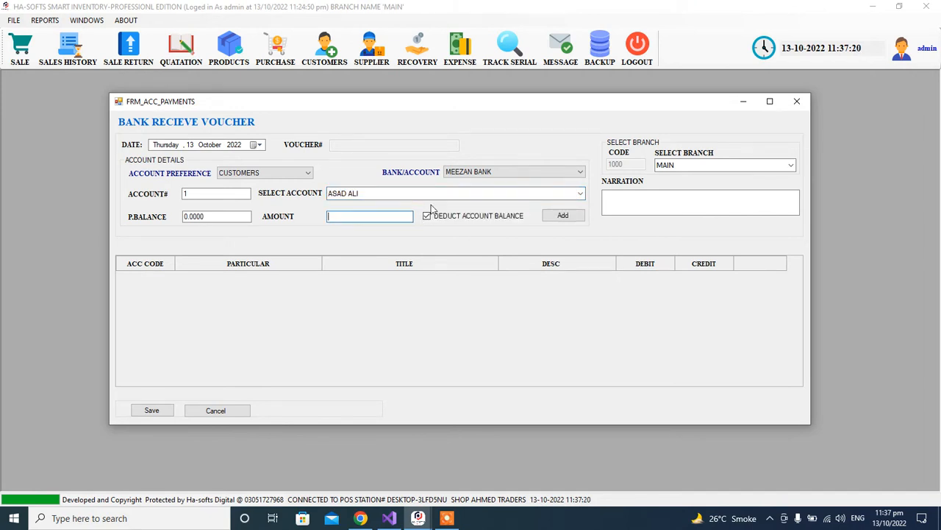
{"action": "left_click", "coordinate": [485, 173]}
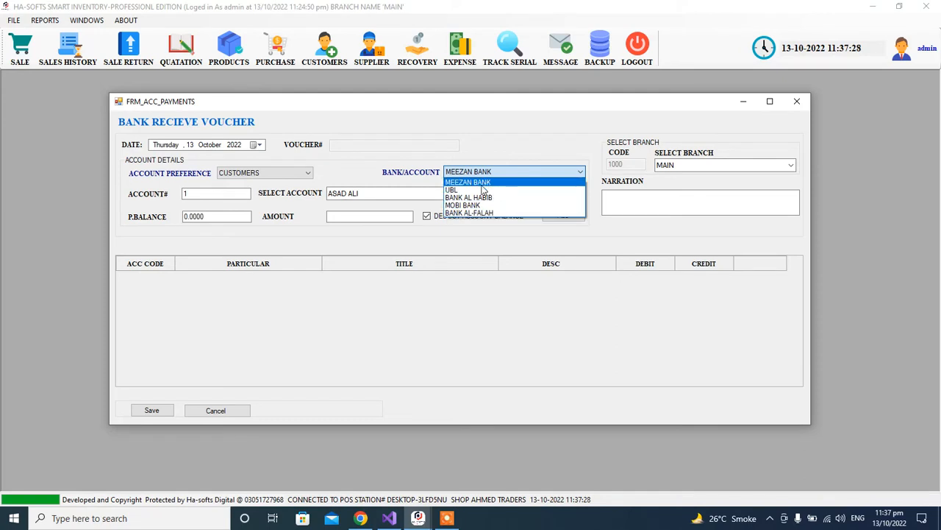
{"action": "left_click", "coordinate": [484, 189]}
{"action": "left_click", "coordinate": [336, 212]}
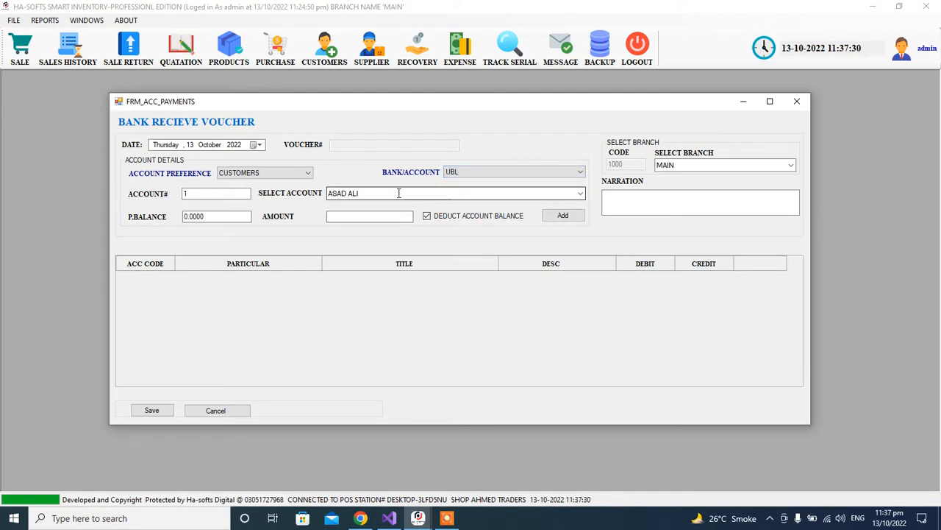
{"action": "left_click", "coordinate": [370, 220]}
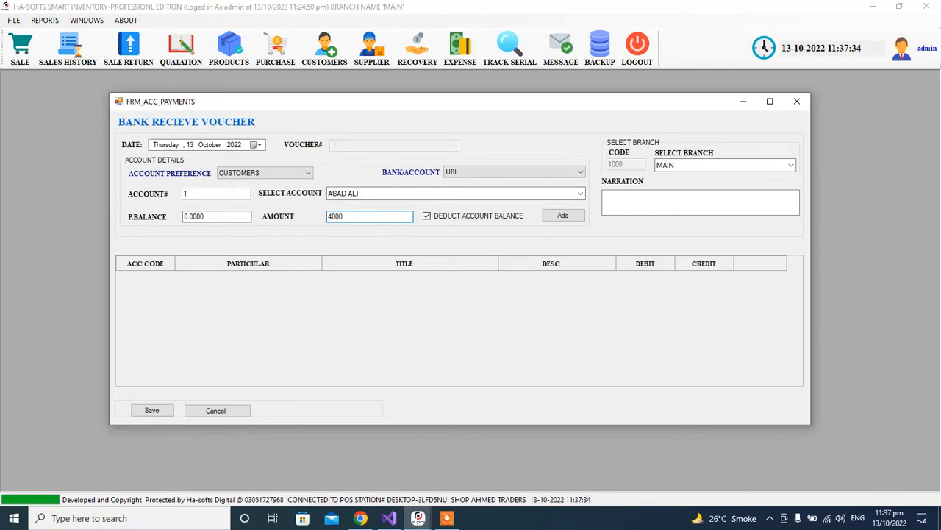
{"action": "left_click", "coordinate": [556, 217]}
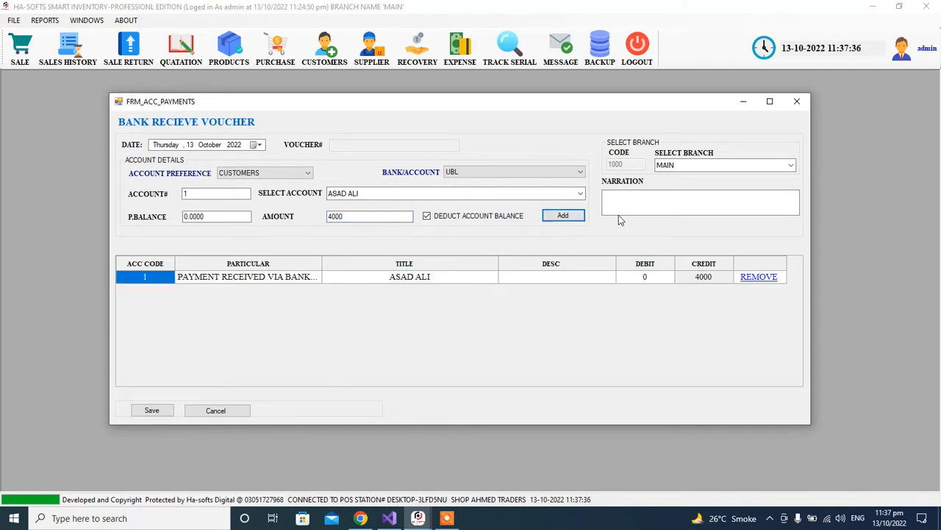
Enter the narration DEMO ACCOUNTING for the bank receive voucher and widen the PARTICULAR column of its entries table.
{"action": "left_click", "coordinate": [643, 200]}
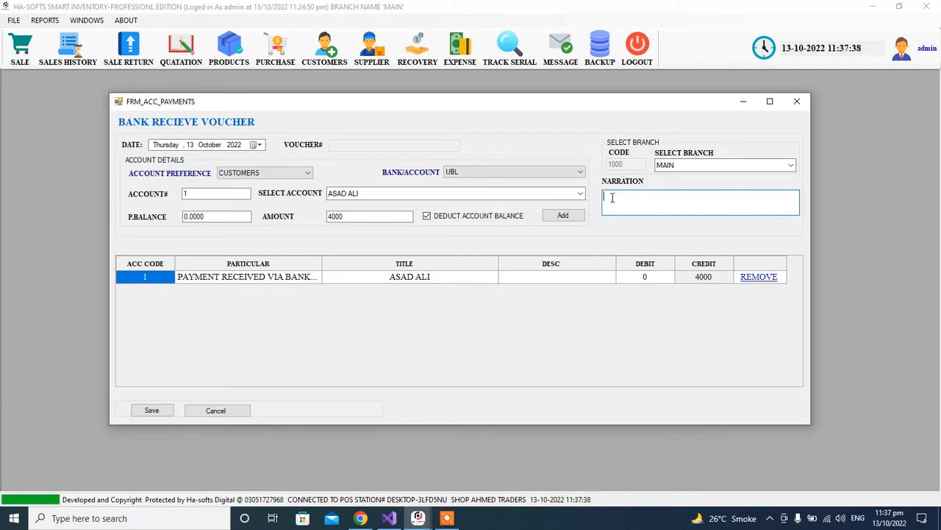
{"action": "type", "text": "DEMO ACCOUNTING"}
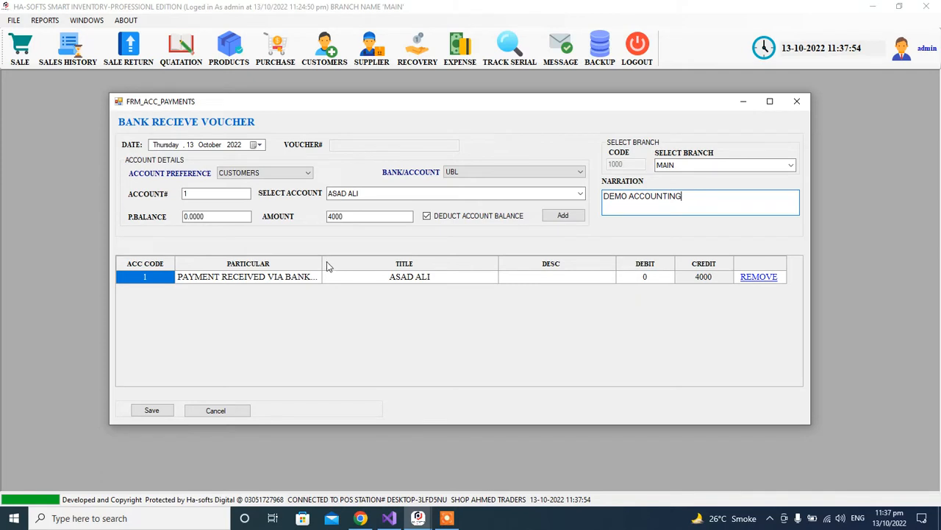
{"action": "left_click_drag", "start_coordinate": [322, 263], "coordinate": [354, 262]}
Save the bank receive voucher without printing a receipt and close its form.
{"action": "left_click", "coordinate": [152, 410]}
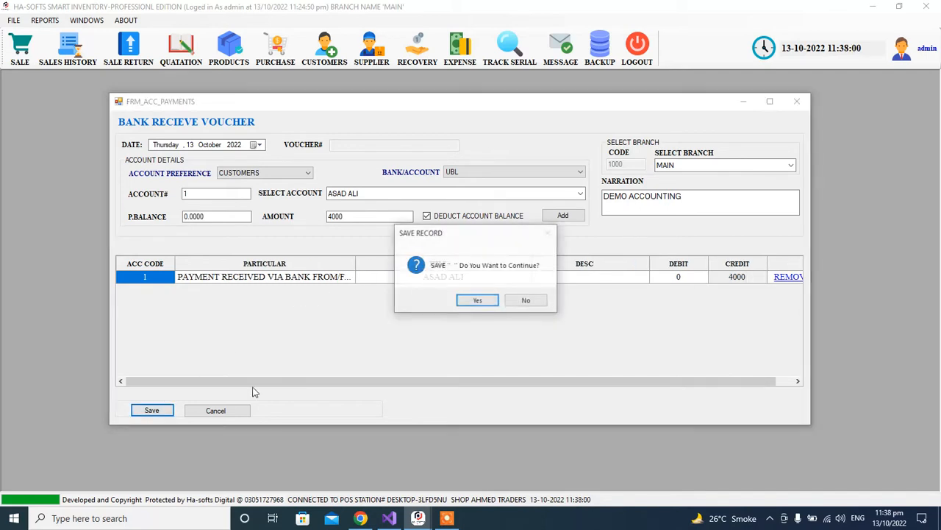
{"action": "left_click", "coordinate": [480, 300]}
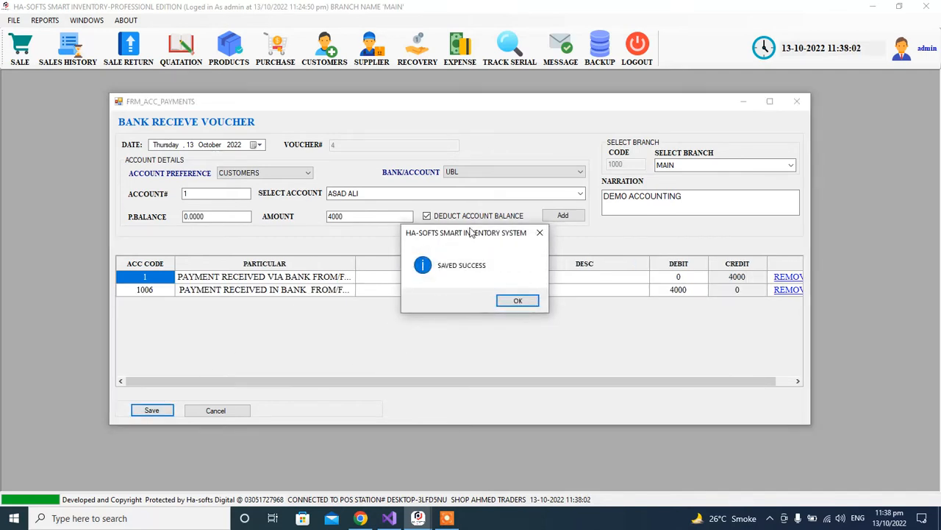
{"action": "left_click_drag", "start_coordinate": [459, 234], "coordinate": [449, 405]}
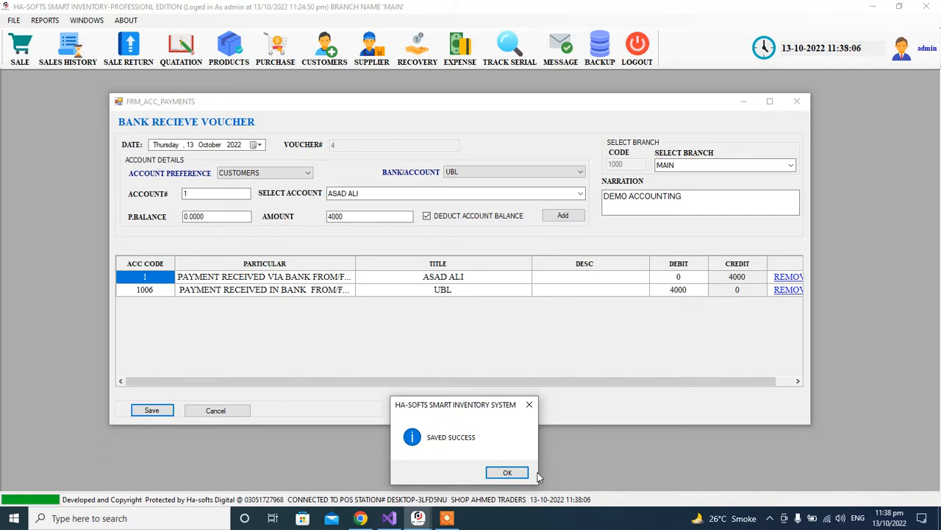
{"action": "left_click", "coordinate": [504, 475]}
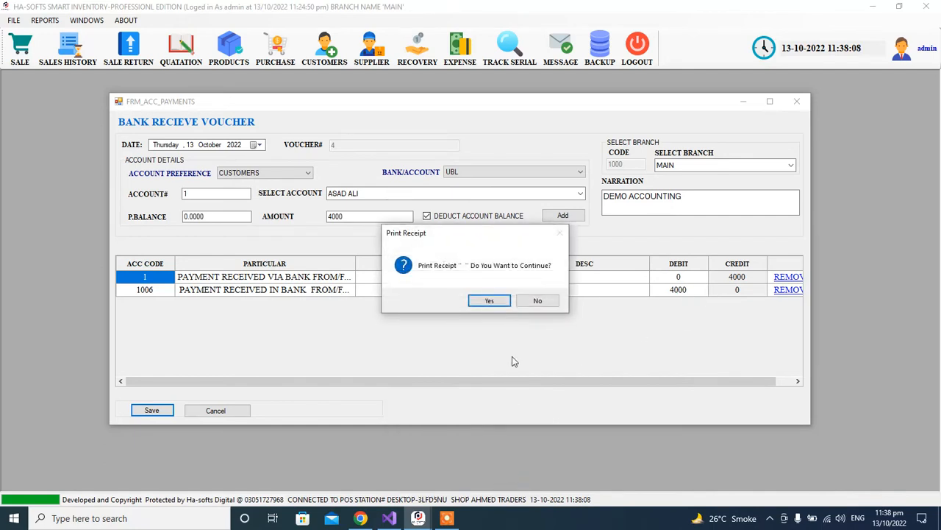
{"action": "left_click", "coordinate": [533, 302]}
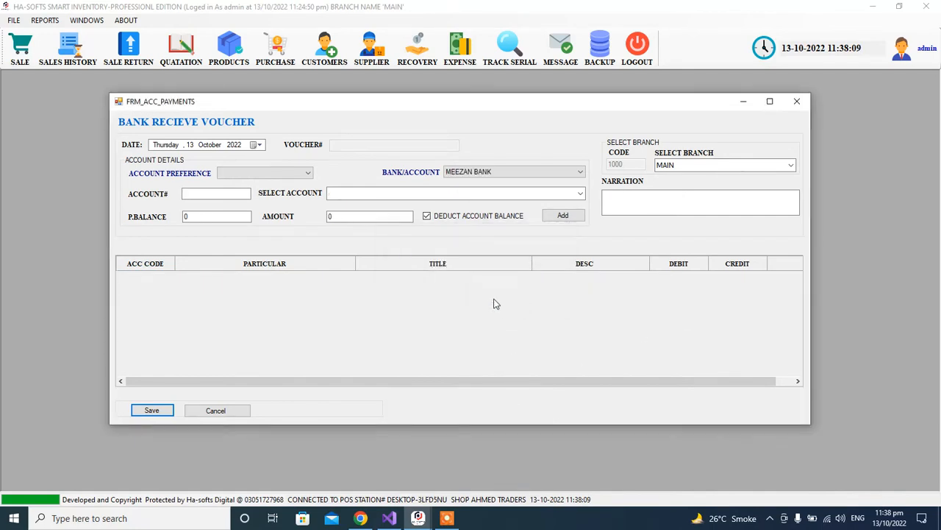
{"action": "left_click", "coordinate": [796, 101]}
Open the bank payment voucher form from the accounts section and set its account preference to SUPPLIER.
{"action": "left_click", "coordinate": [13, 20]}
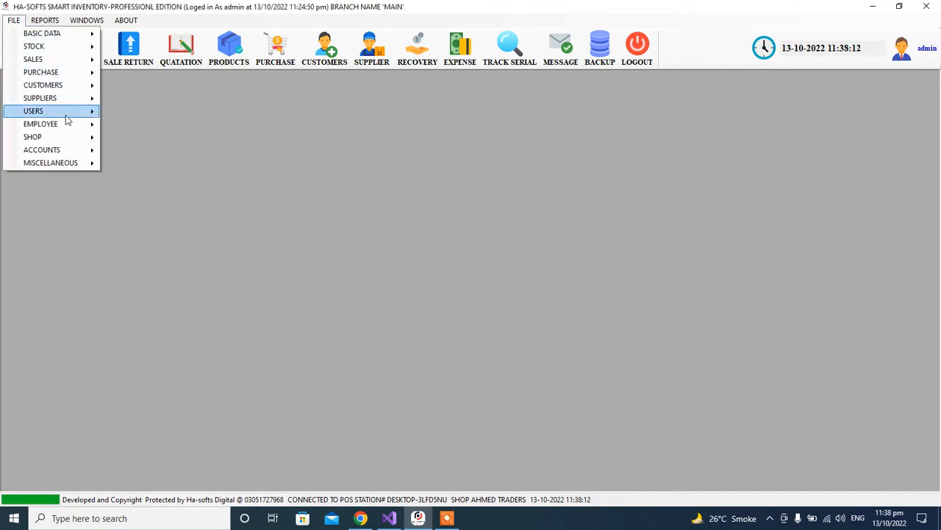
{"action": "mouse_move", "coordinate": [91, 151]}
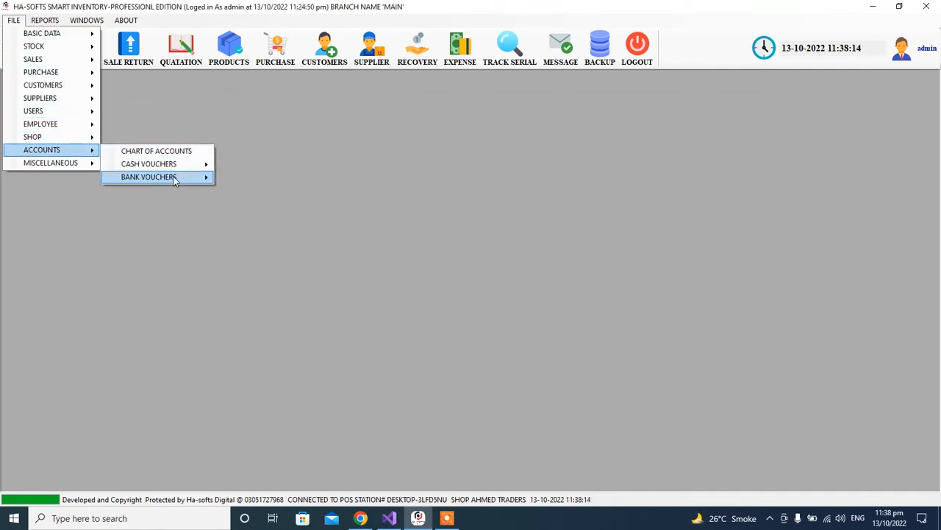
{"action": "mouse_move", "coordinate": [173, 177]}
{"action": "left_click", "coordinate": [273, 191]}
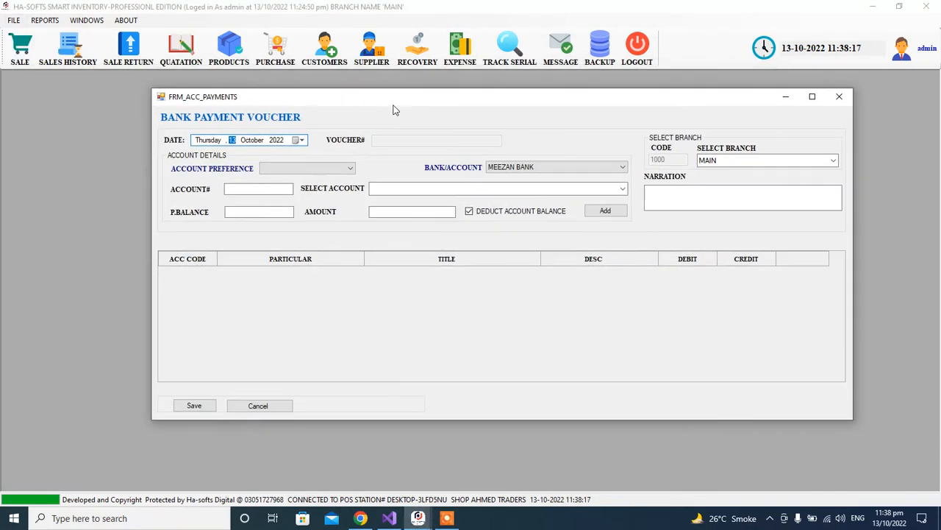
{"action": "left_click", "coordinate": [321, 167]}
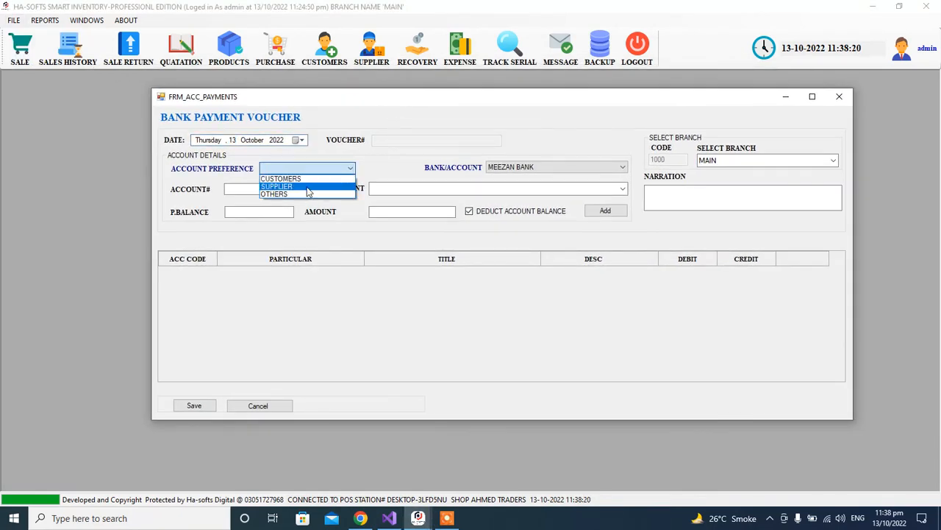
{"action": "left_click", "coordinate": [309, 189]}
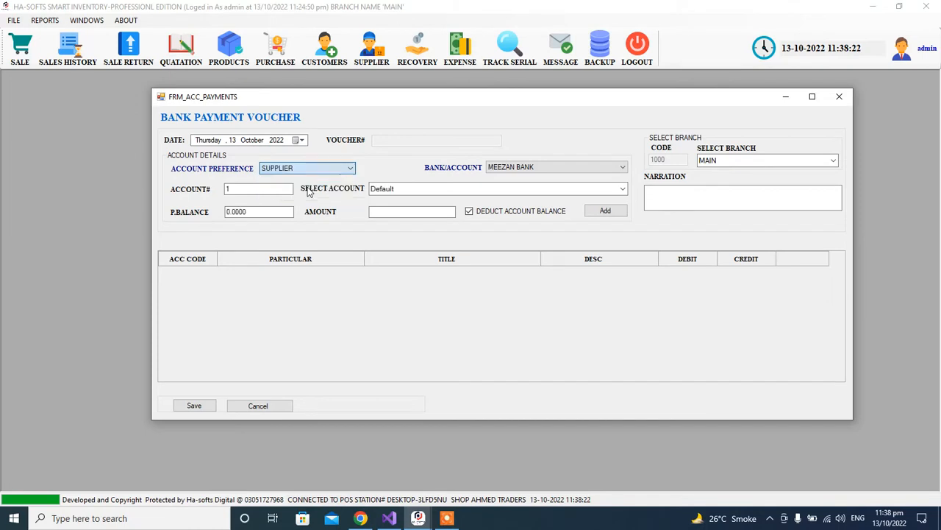
Try adding a BANK AL HABIB payment entry for the Default supplier account without an amount, and close the voucher unsaved.
{"action": "left_click", "coordinate": [559, 168]}
{"action": "left_click", "coordinate": [542, 195]}
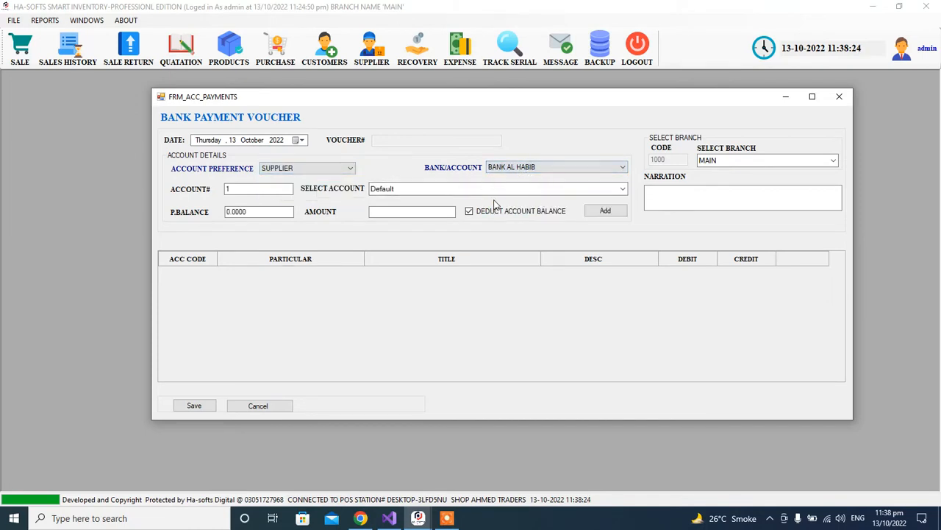
{"action": "left_click", "coordinate": [600, 213]}
{"action": "left_click", "coordinate": [576, 274]}
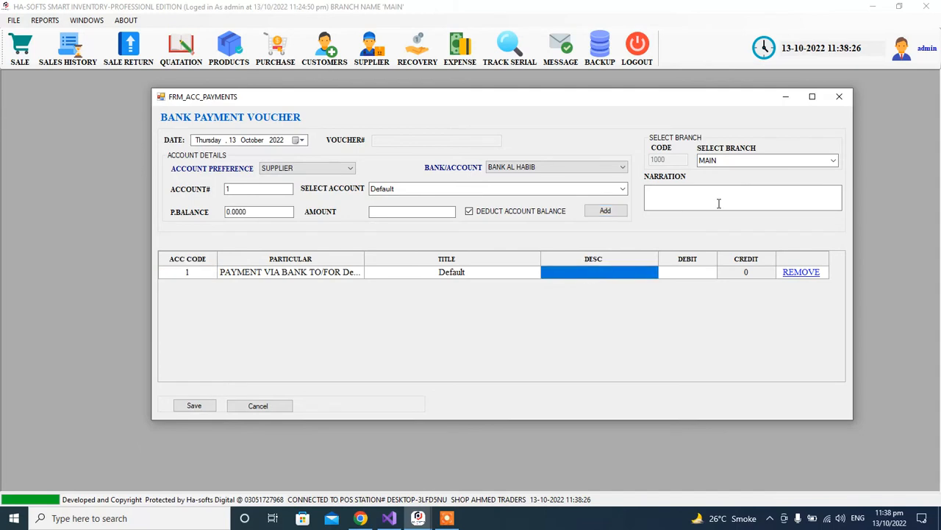
{"action": "left_click", "coordinate": [840, 96]}
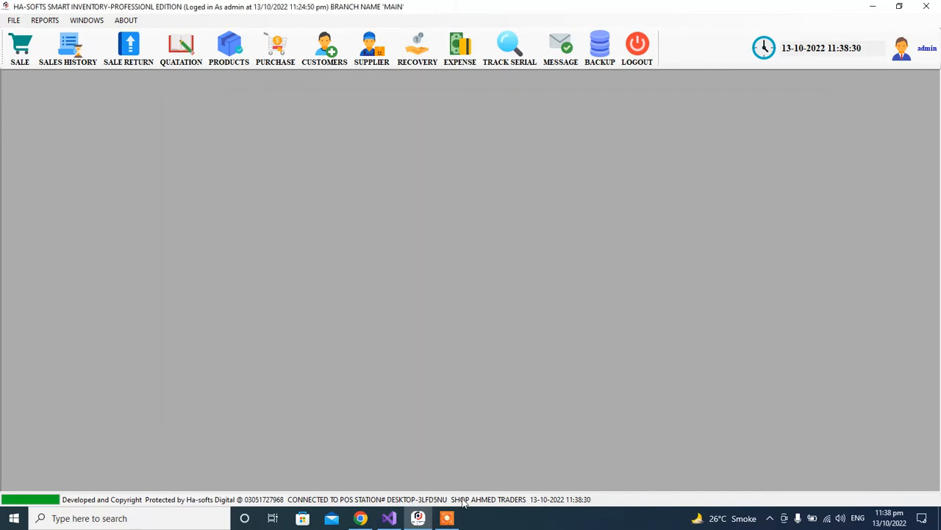
{"action": "left_click", "coordinate": [446, 518]}
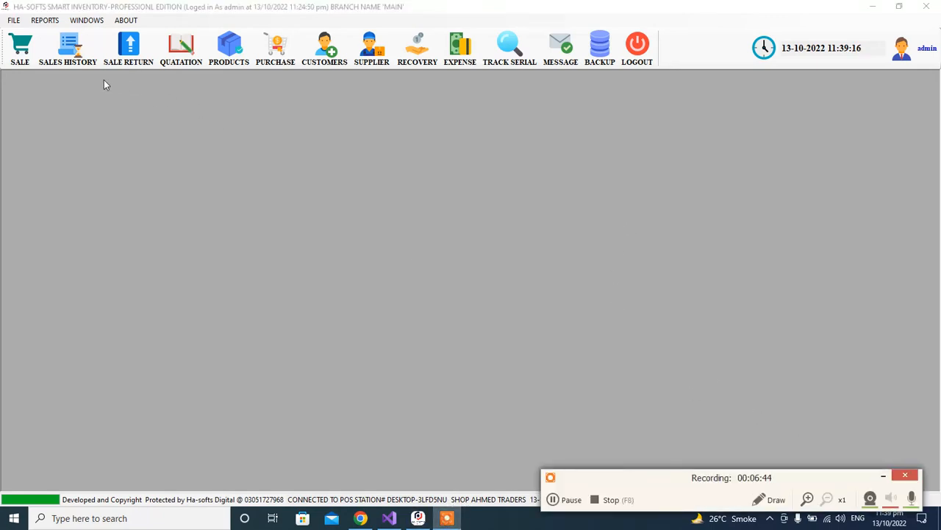
{"action": "left_click", "coordinate": [67, 48]}
Generate the standard transaction report from the accounts reports for the MAIN branch.
{"action": "left_click", "coordinate": [45, 21]}
{"action": "left_click", "coordinate": [45, 19]}
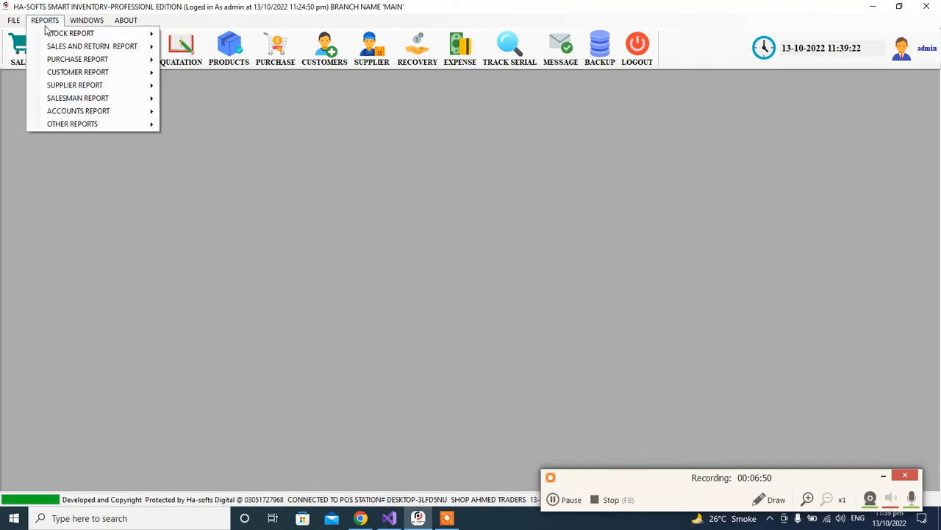
{"action": "mouse_move", "coordinate": [149, 116]}
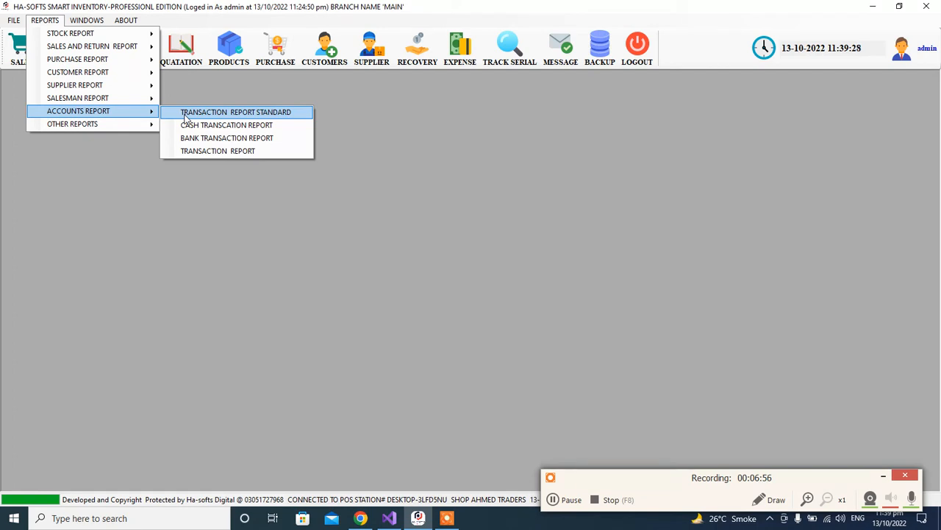
{"action": "left_click", "coordinate": [185, 119]}
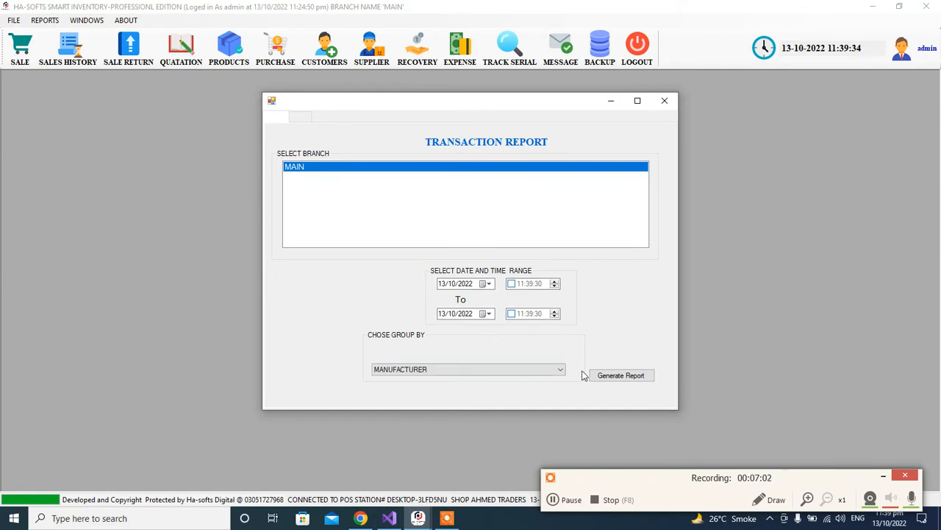
{"action": "left_click", "coordinate": [622, 376]}
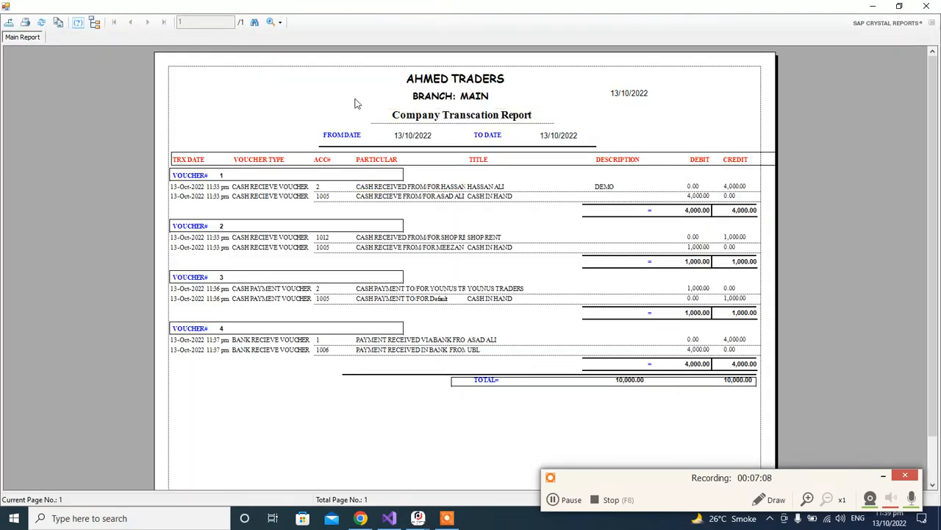
Enlarge the transaction report to 150% and examine each voucher's debit and credit entries and the overall totals.
{"action": "left_click", "coordinate": [280, 22]}
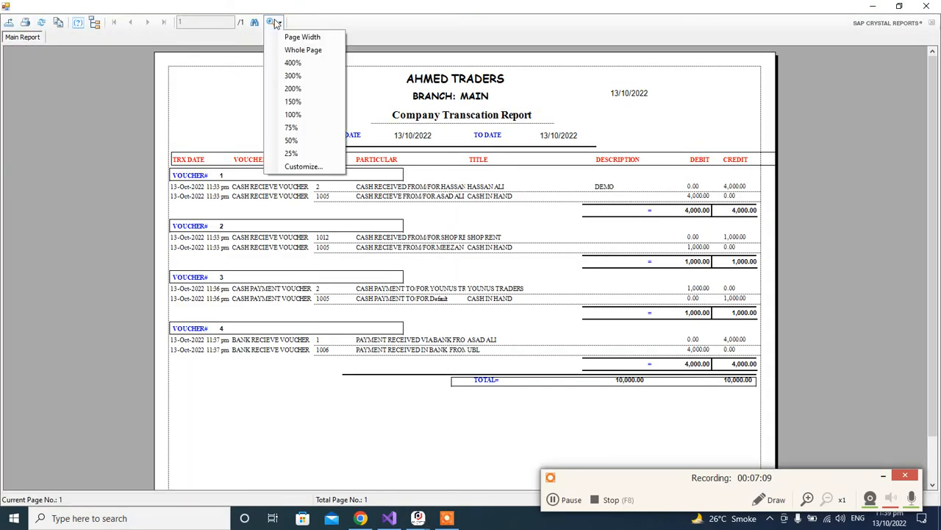
{"action": "left_click", "coordinate": [298, 101]}
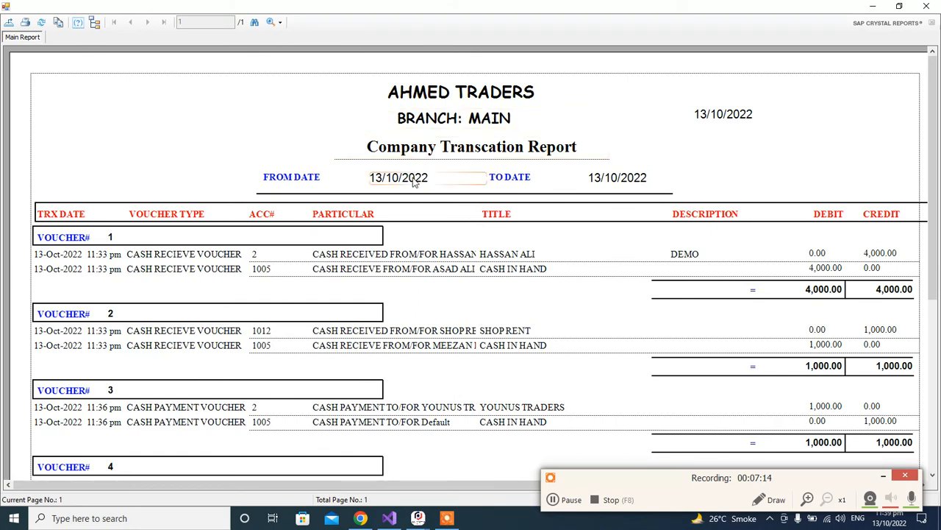
{"action": "scroll", "coordinate": [450, 238], "scroll_direction": "down", "scroll_amount": 2}
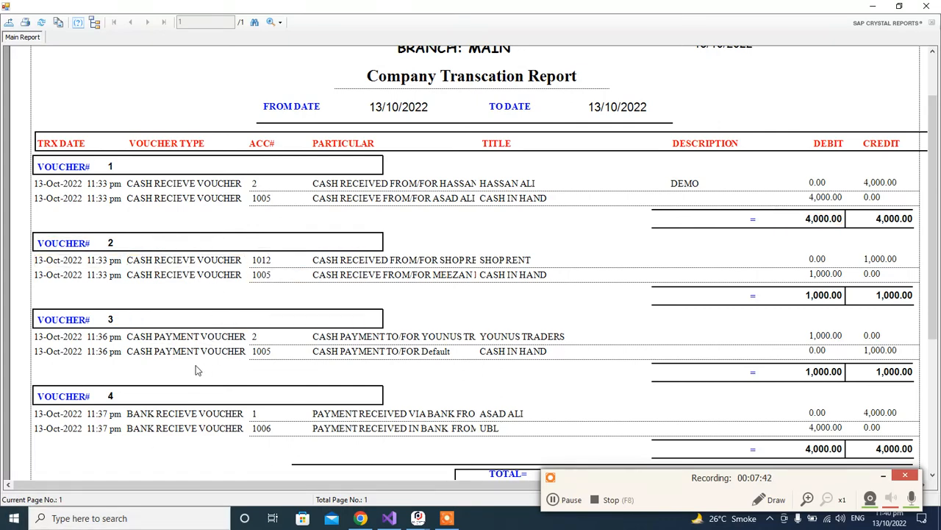
{"action": "scroll", "coordinate": [242, 364], "scroll_direction": "down", "scroll_amount": 3}
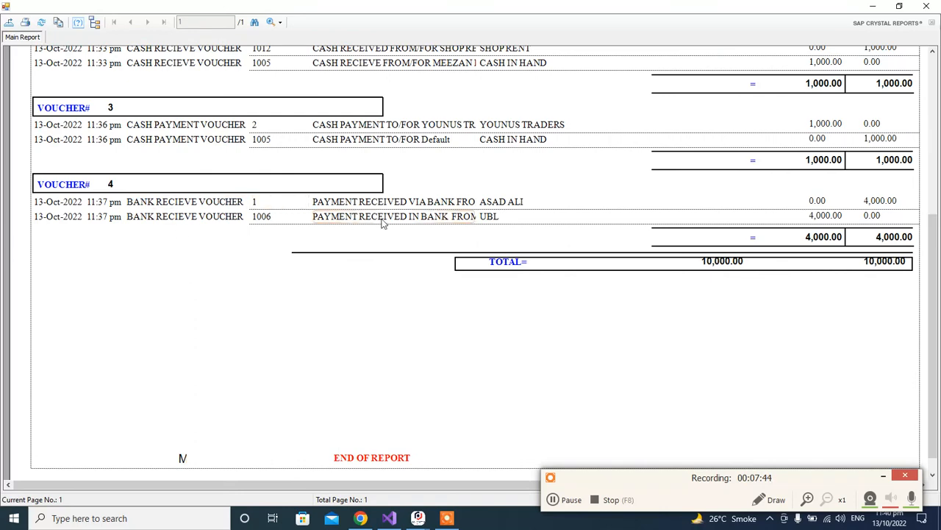
{"action": "scroll", "coordinate": [575, 319], "scroll_direction": "up", "scroll_amount": 2}
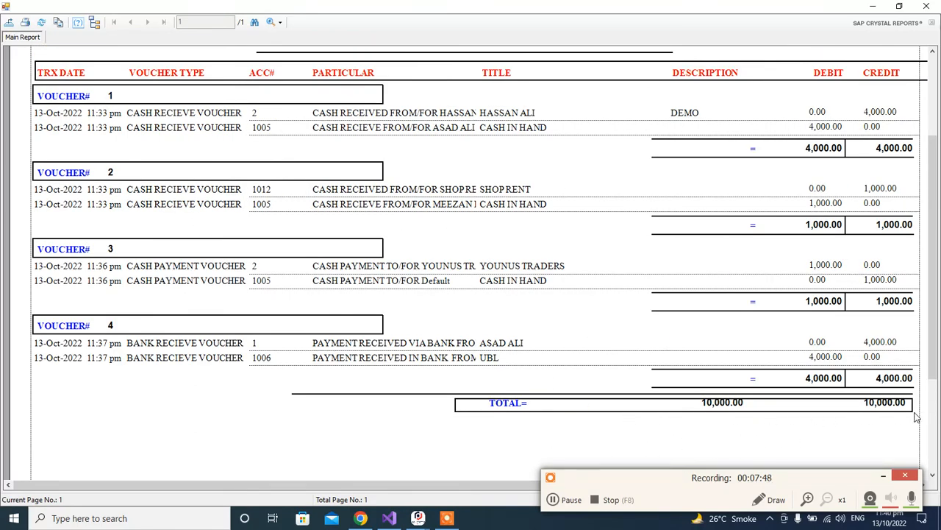
Review the standard transaction report from its heading to the overall totals, and close the report.
{"action": "scroll", "coordinate": [884, 411], "scroll_direction": "up", "scroll_amount": 2}
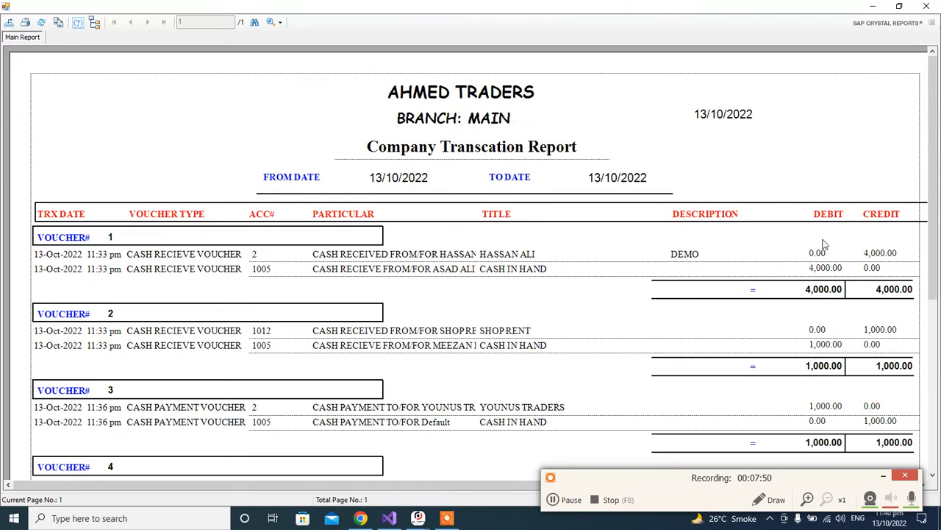
{"action": "scroll", "coordinate": [856, 293], "scroll_direction": "down", "scroll_amount": 2}
{"action": "scroll", "coordinate": [857, 292], "scroll_direction": "up", "scroll_amount": 2}
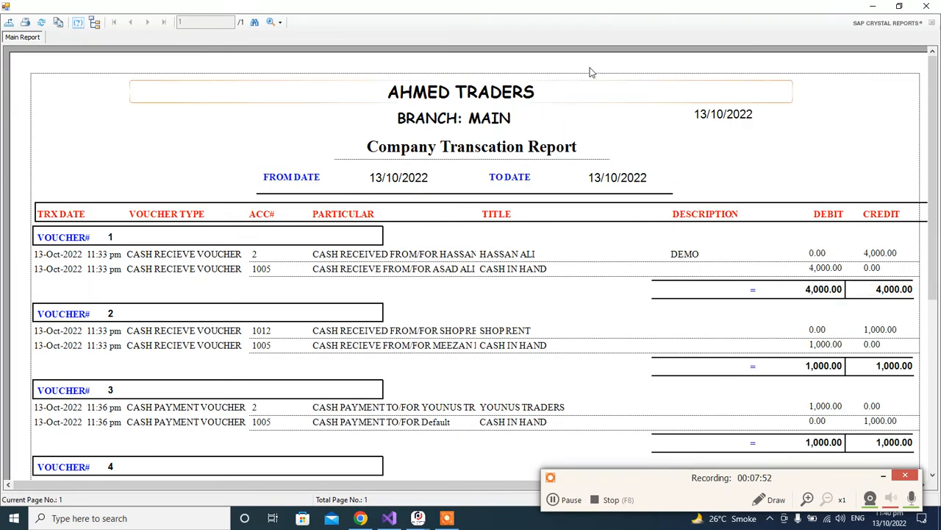
{"action": "left_click", "coordinate": [932, 6]}
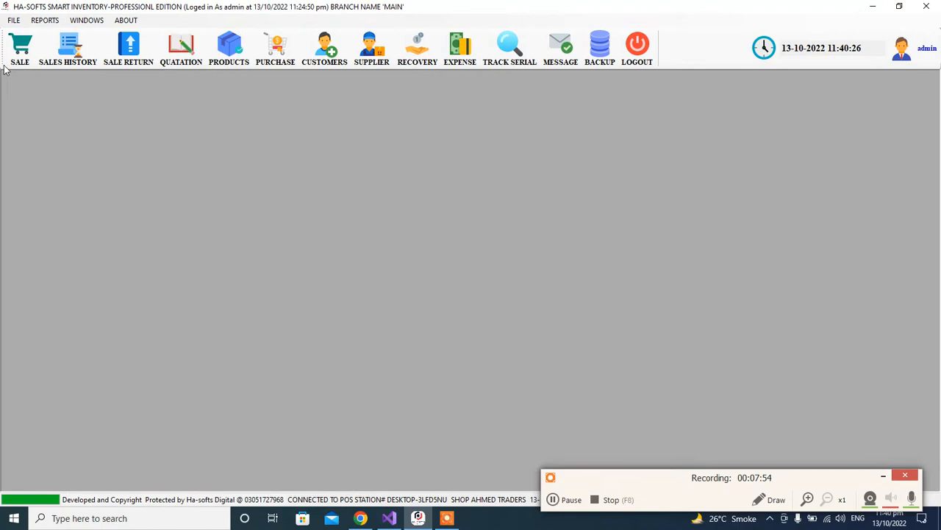
Generate the cash transaction report from the accounts reports for the MAIN branch, covering 12/10/2022 to 13/10/2022.
{"action": "left_click", "coordinate": [45, 20]}
{"action": "mouse_move", "coordinate": [147, 114]}
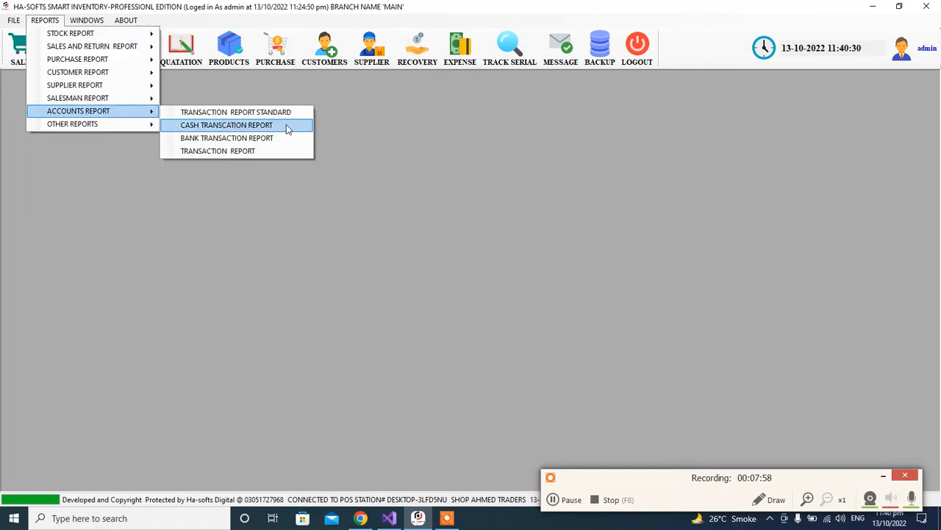
{"action": "left_click", "coordinate": [287, 126]}
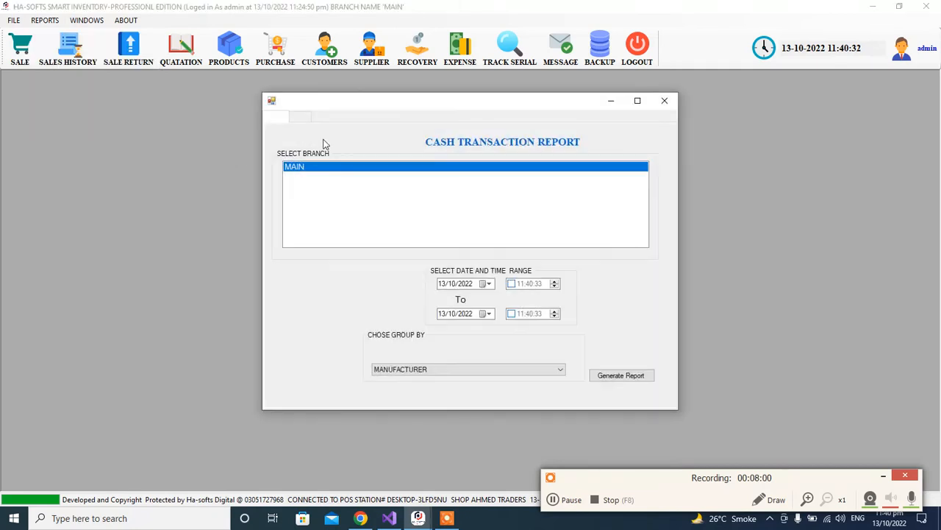
{"action": "left_click", "coordinate": [488, 284]}
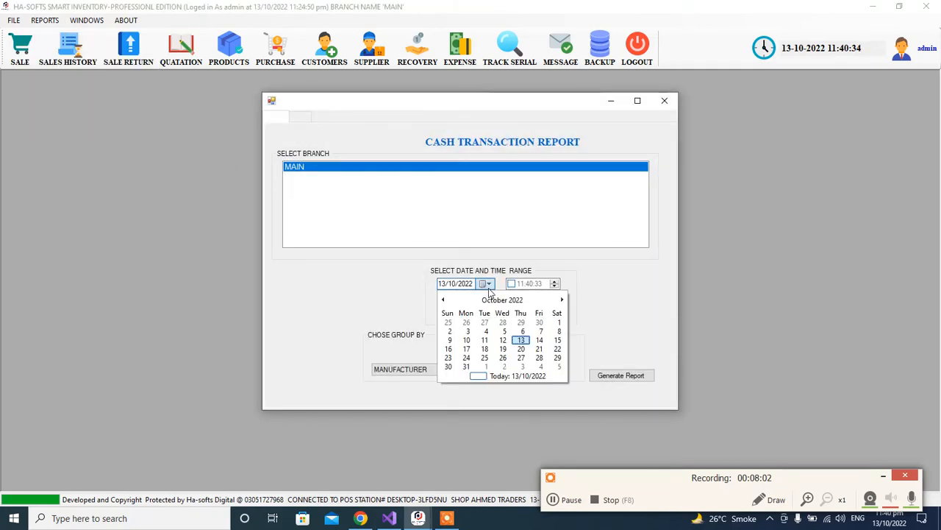
{"action": "left_click", "coordinate": [519, 339]}
{"action": "left_click", "coordinate": [625, 375]}
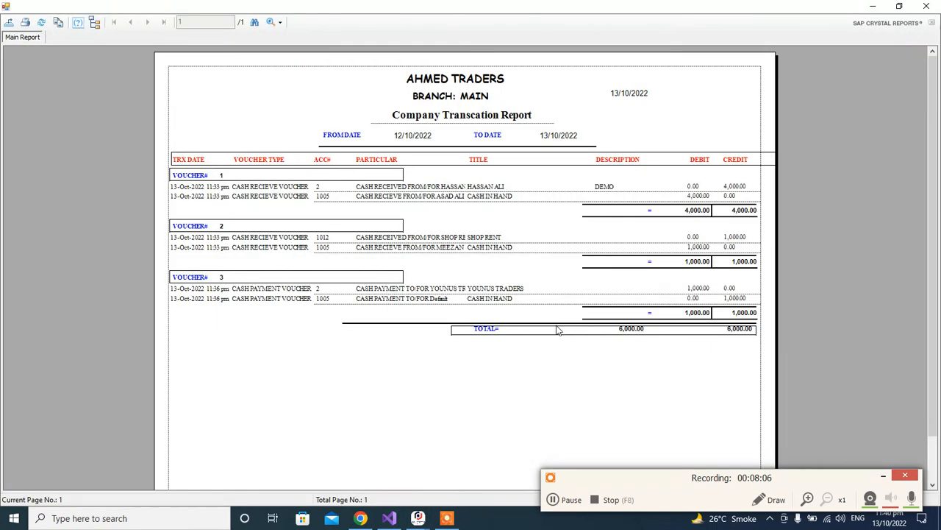
Enlarge the cash transaction report to 150%, examine its voucher entries and totals, and close the report.
{"action": "left_click", "coordinate": [270, 23]}
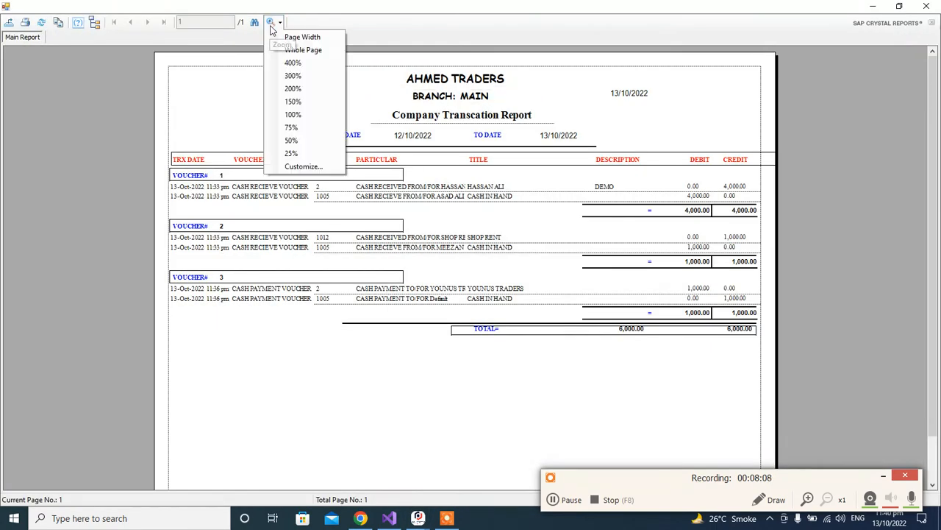
{"action": "left_click", "coordinate": [294, 101]}
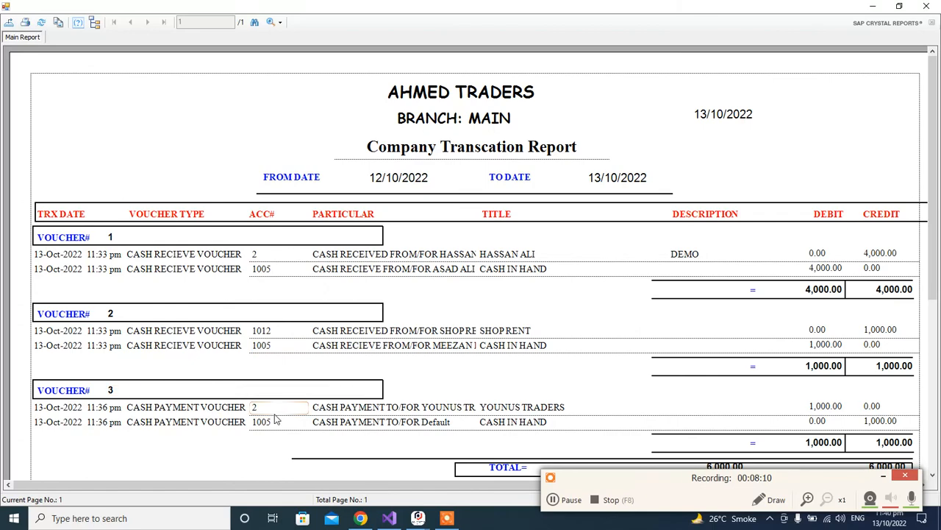
{"action": "scroll", "coordinate": [275, 419], "scroll_direction": "down", "scroll_amount": 5}
{"action": "scroll", "coordinate": [275, 420], "scroll_direction": "up", "scroll_amount": 5}
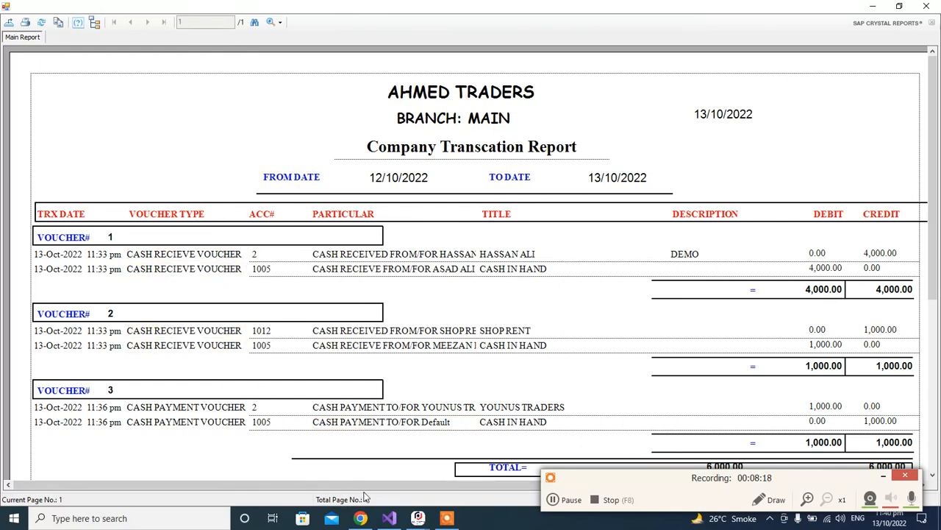
{"action": "left_click", "coordinate": [930, 7]}
Generate the bank transaction report from the accounts reports for the MAIN branch, dated 13/10/2022.
{"action": "left_click", "coordinate": [45, 20]}
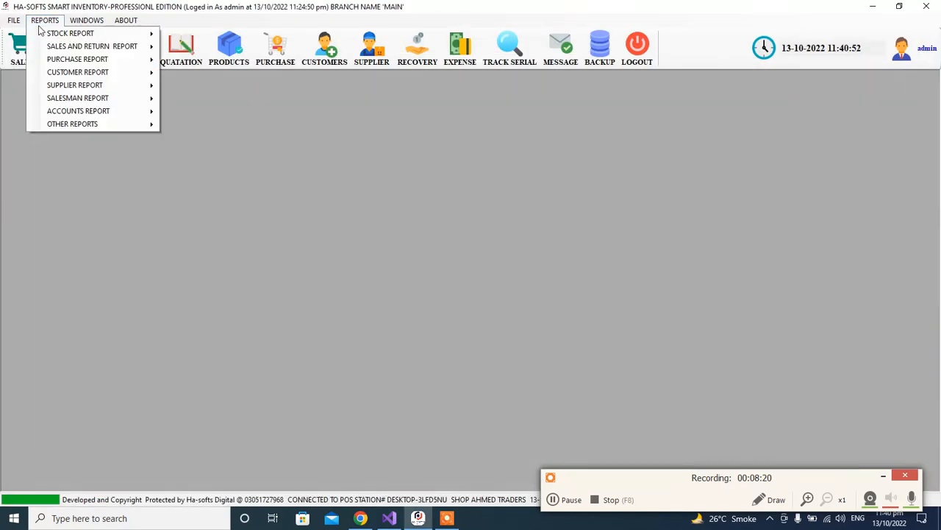
{"action": "mouse_move", "coordinate": [156, 115]}
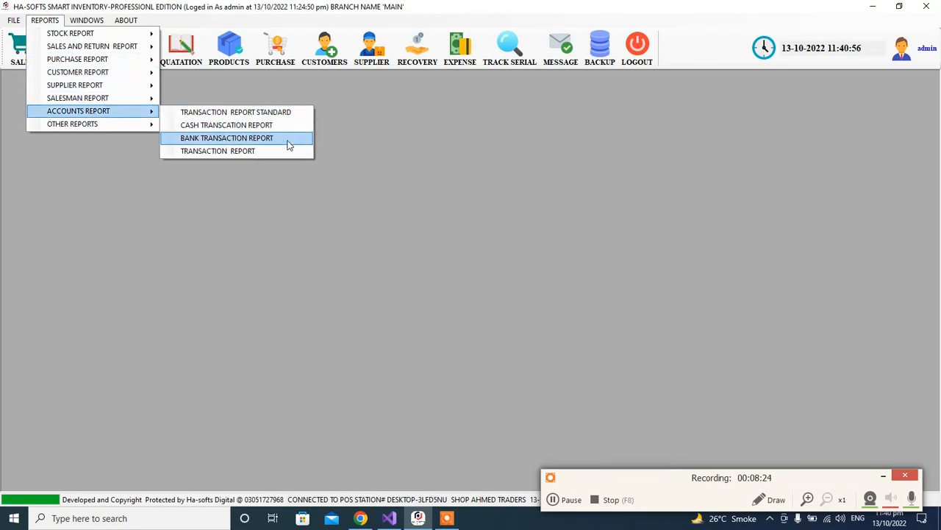
{"action": "left_click", "coordinate": [288, 145]}
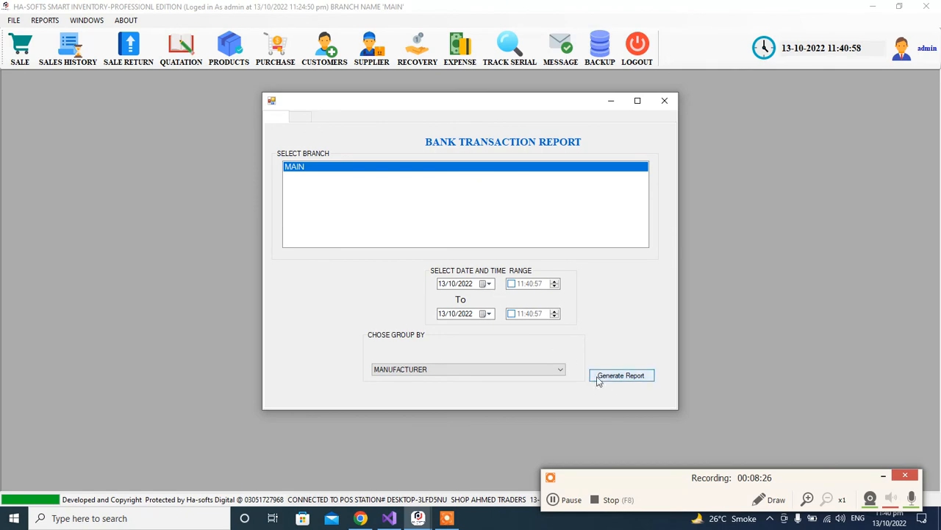
{"action": "left_click", "coordinate": [624, 377]}
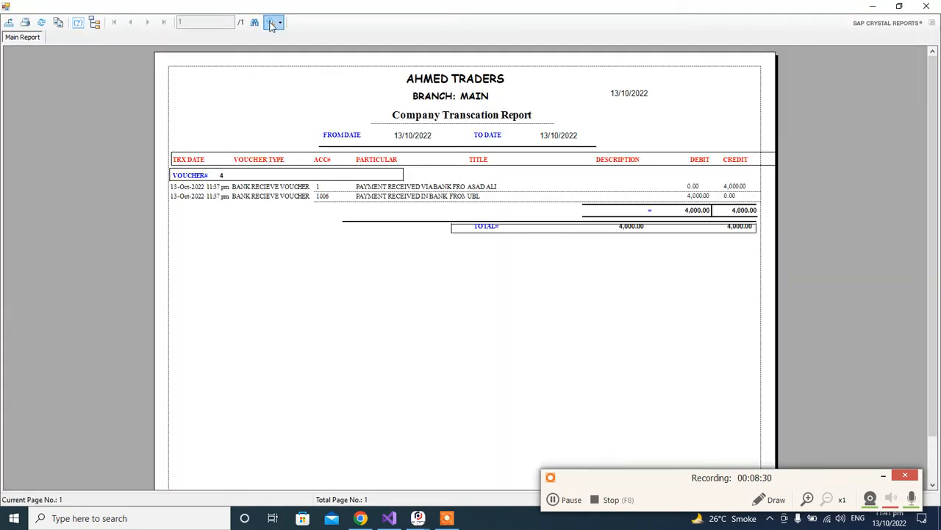
Enlarge the bank transaction report to 150%, examine its bank receive voucher entries, and close the report.
{"action": "left_click", "coordinate": [271, 23]}
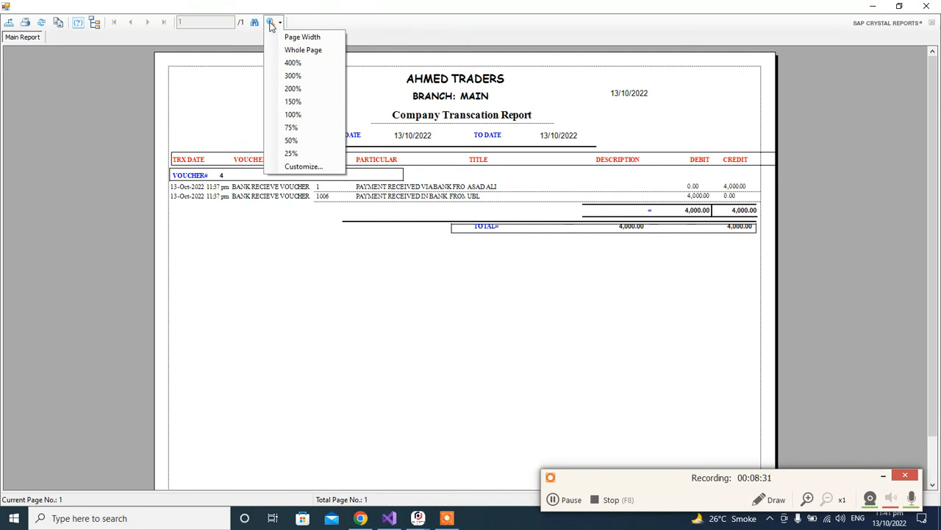
{"action": "left_click", "coordinate": [292, 114]}
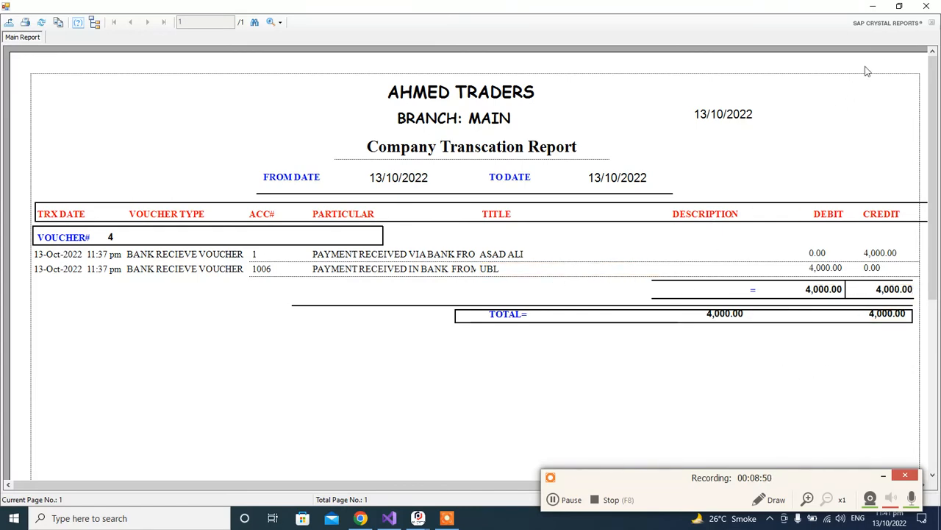
{"action": "left_click", "coordinate": [927, 6]}
Generate the detailed transaction report from the accounts reports for the MAIN branch, dated 13/10/2022.
{"action": "left_click", "coordinate": [43, 21]}
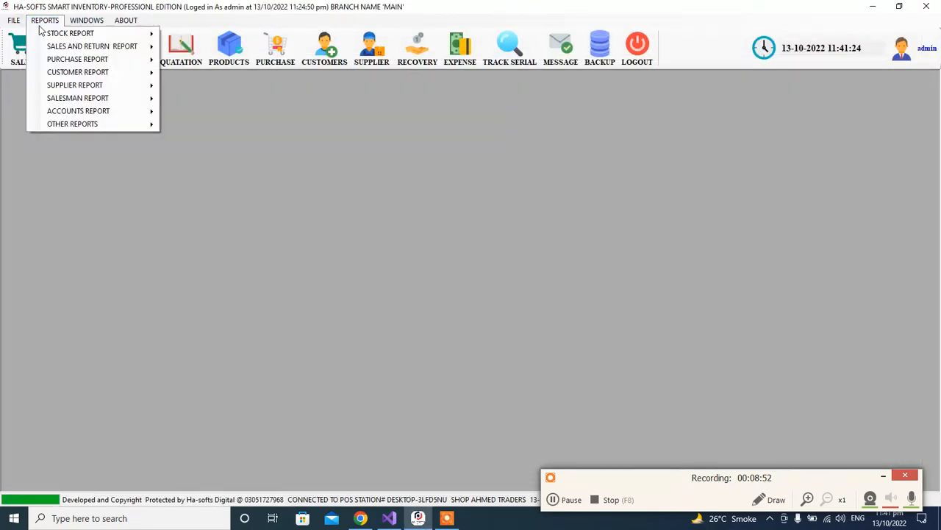
{"action": "mouse_move", "coordinate": [142, 111]}
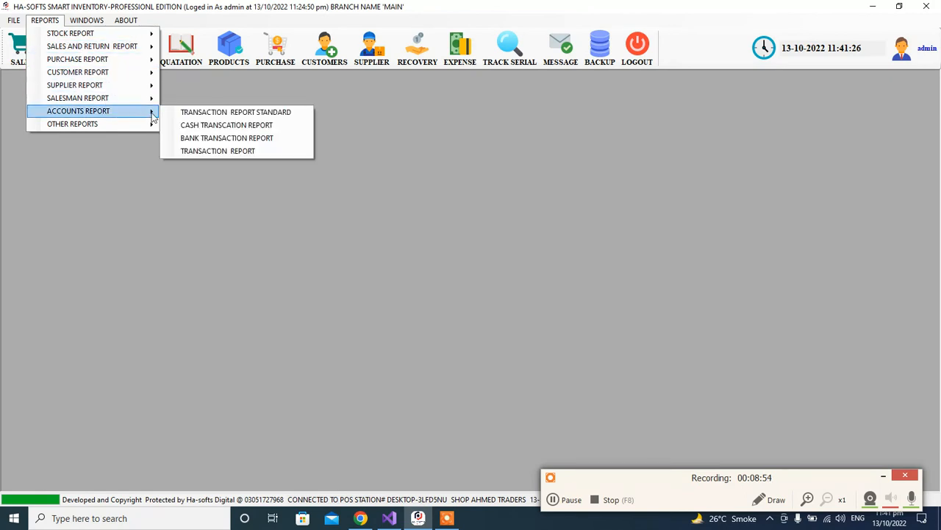
{"action": "left_click", "coordinate": [231, 151]}
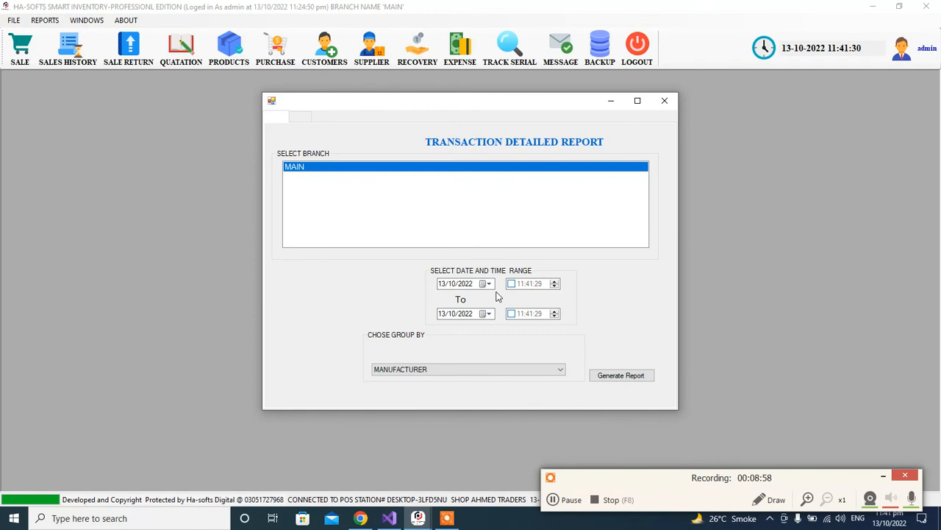
{"action": "left_click", "coordinate": [622, 375]}
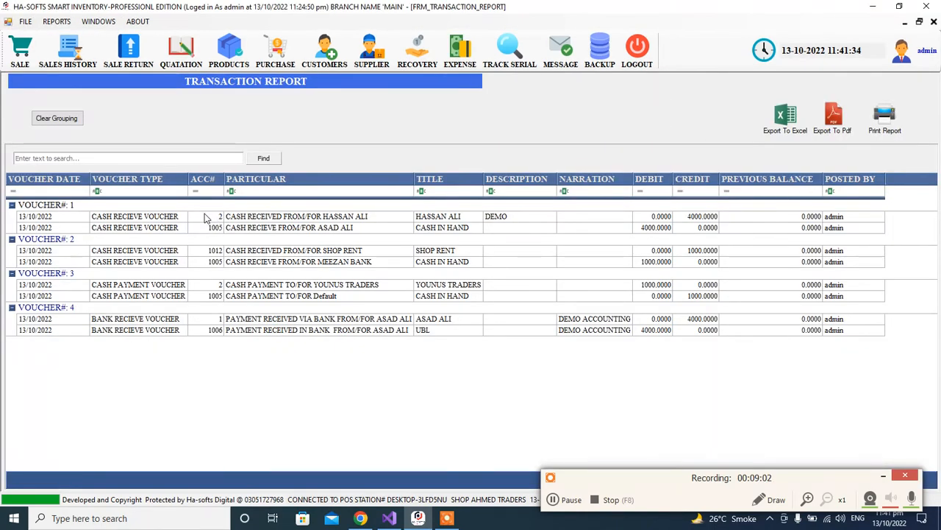
Look at the detailed report's text search and the filter fields of the Particular and Title columns.
{"action": "left_click", "coordinate": [62, 159]}
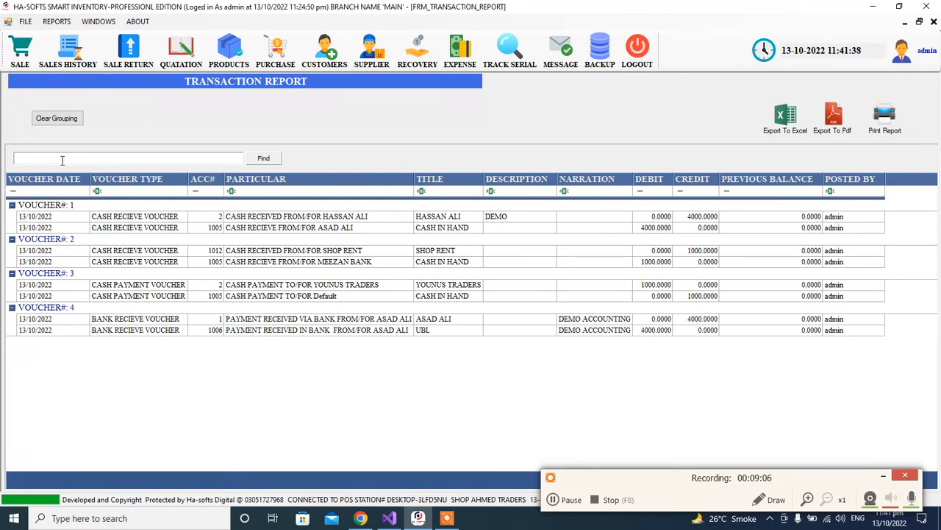
{"action": "left_click", "coordinate": [300, 190]}
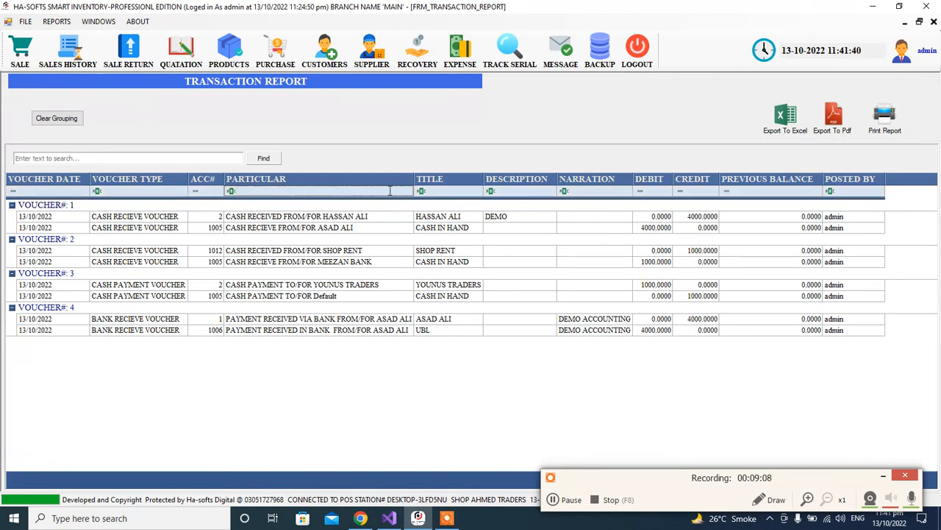
{"action": "left_click", "coordinate": [458, 193]}
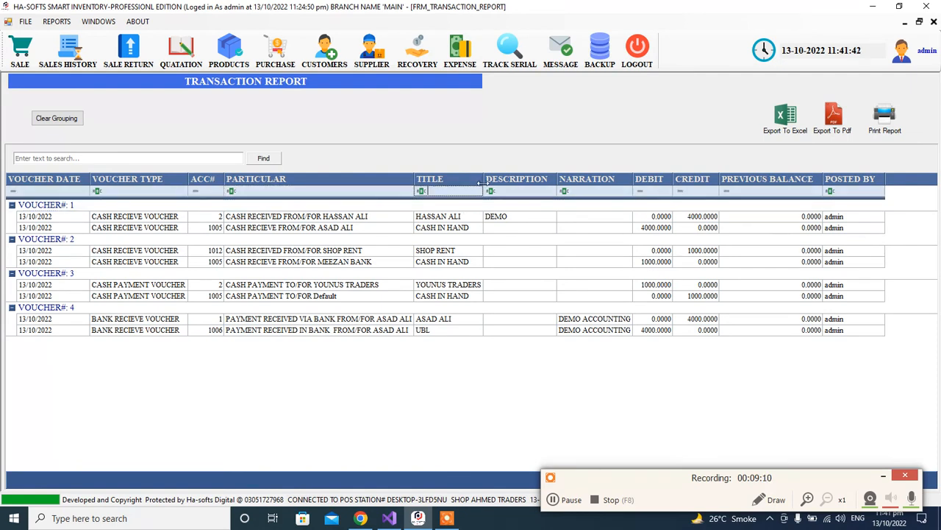
Try filtering the Title column by CASH IN HAND, a customer account and YOUNUS TRADERS, clear each choice, and close the report.
{"action": "left_click", "coordinate": [479, 179]}
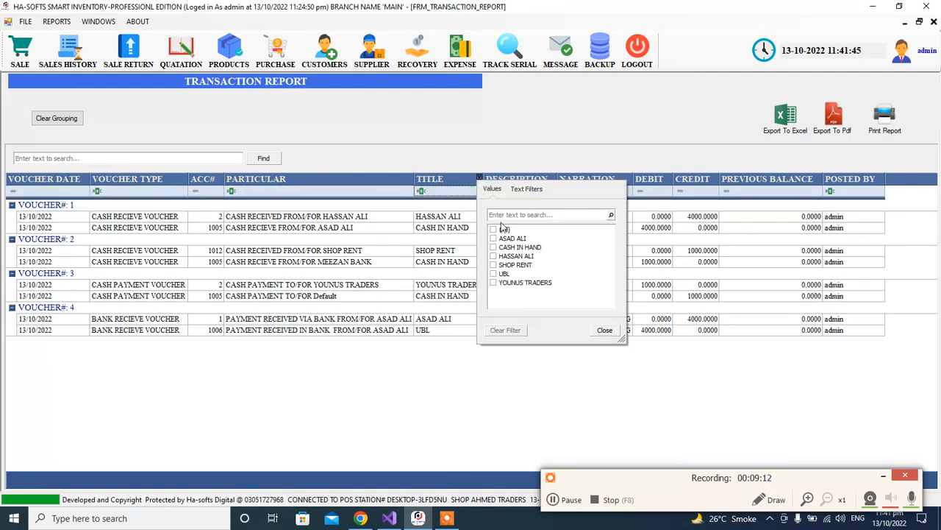
{"action": "left_click", "coordinate": [497, 250]}
{"action": "left_click", "coordinate": [496, 250]}
{"action": "left_click", "coordinate": [496, 241]}
{"action": "left_click", "coordinate": [495, 240]}
{"action": "left_click", "coordinate": [494, 284]}
{"action": "left_click", "coordinate": [494, 284]}
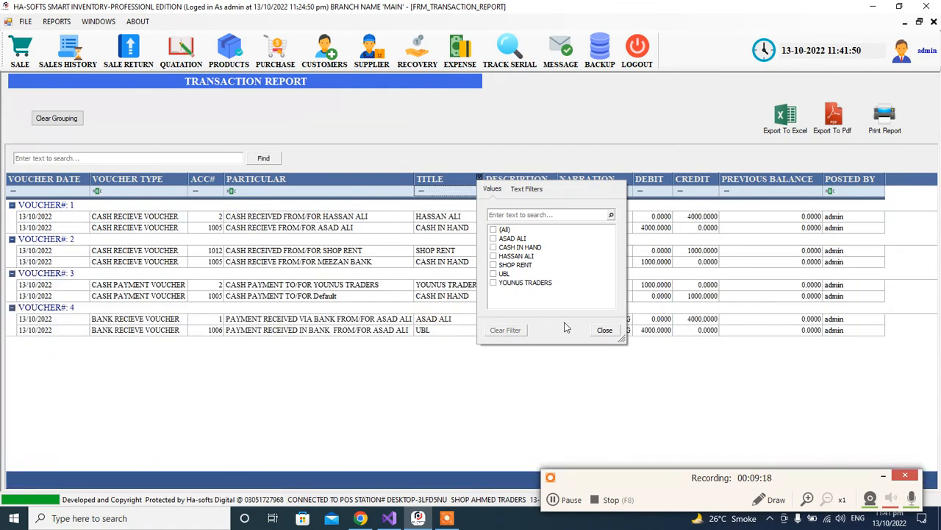
{"action": "left_click", "coordinate": [605, 330]}
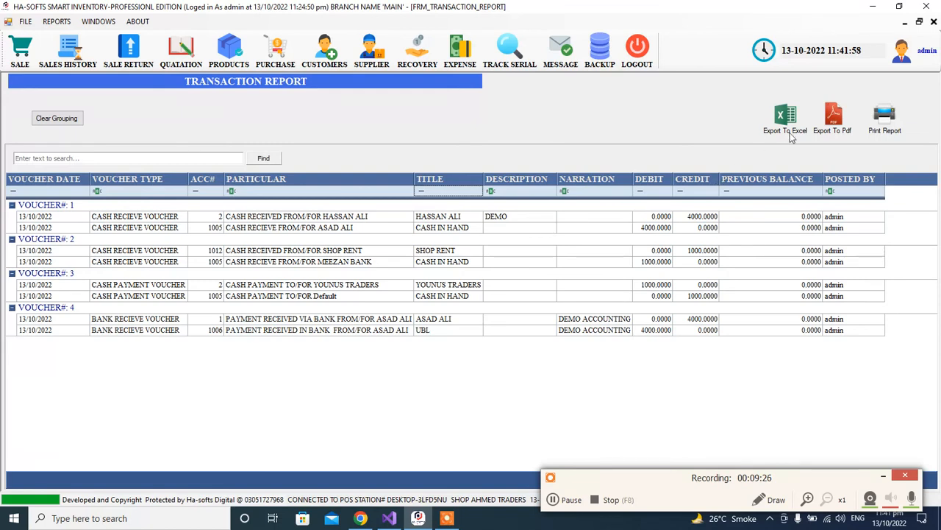
{"action": "left_click", "coordinate": [934, 21]}
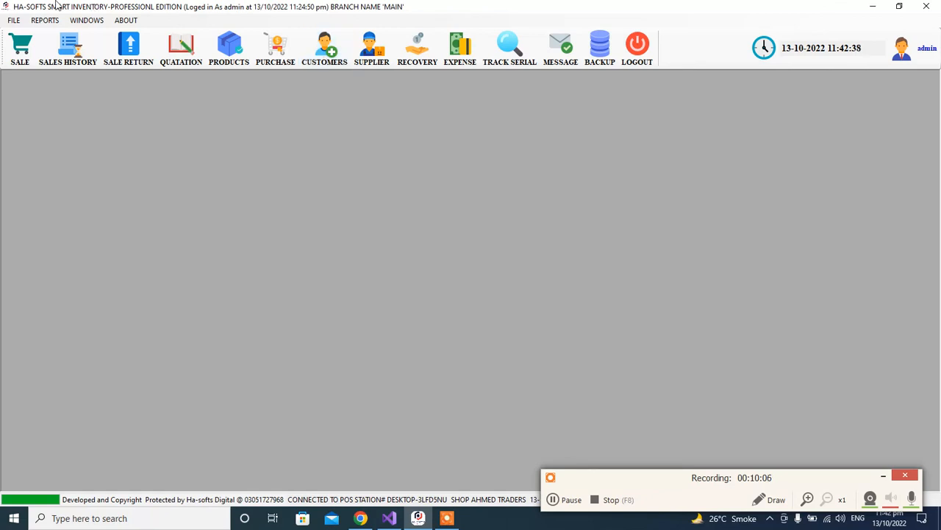
Open a cash receive voucher from the accounts section, turn off deducting the account balance, and close the voucher unsaved.
{"action": "left_click", "coordinate": [16, 21]}
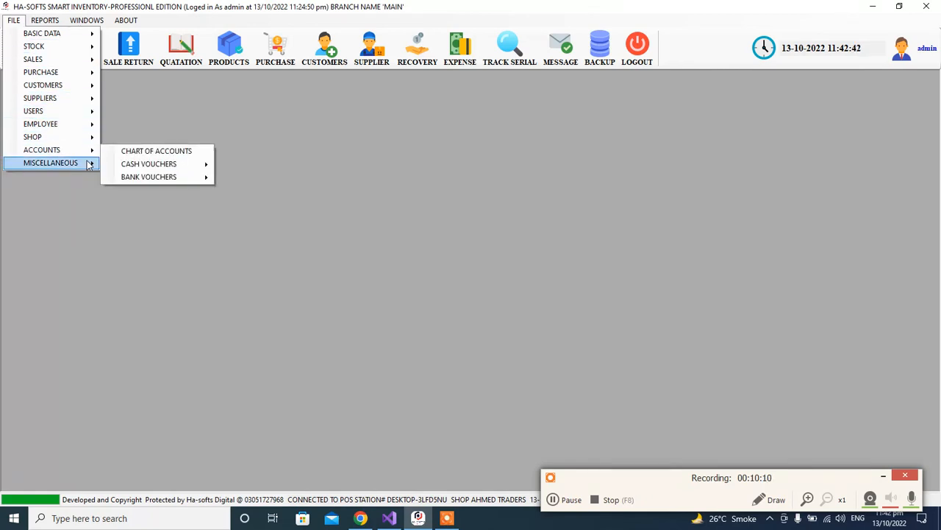
{"action": "mouse_move", "coordinate": [91, 153]}
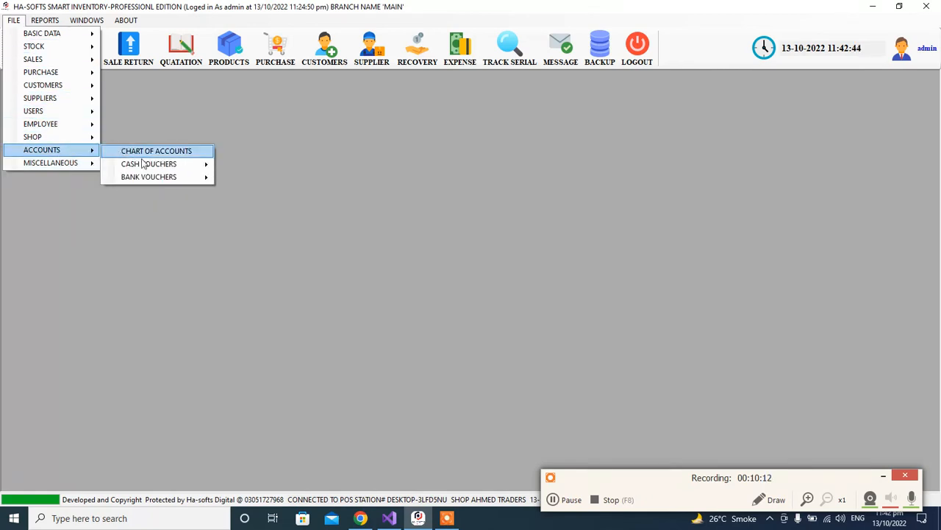
{"action": "mouse_move", "coordinate": [174, 163]}
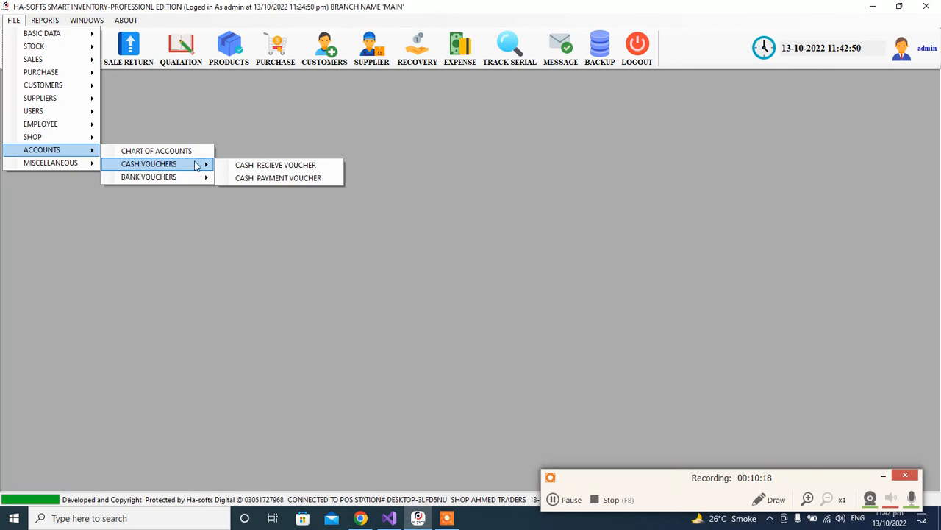
{"action": "left_click", "coordinate": [280, 166]}
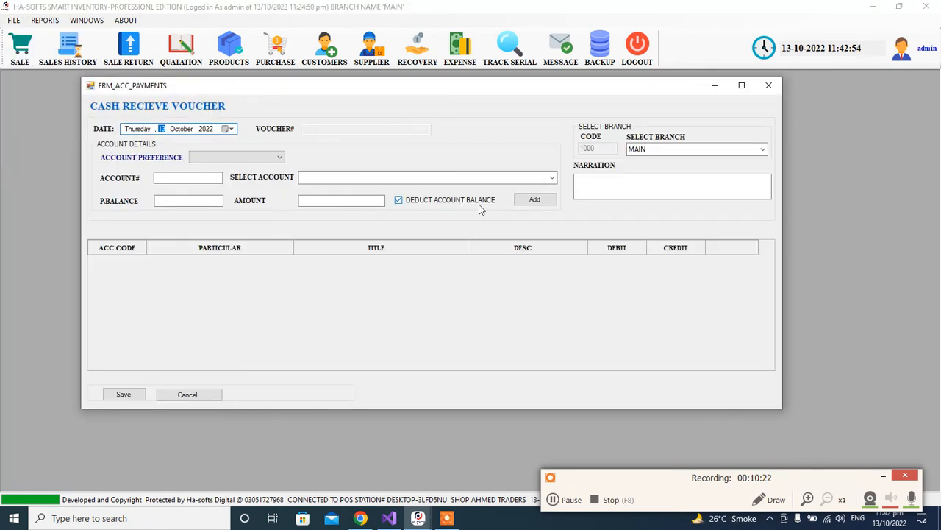
{"action": "left_click", "coordinate": [423, 205]}
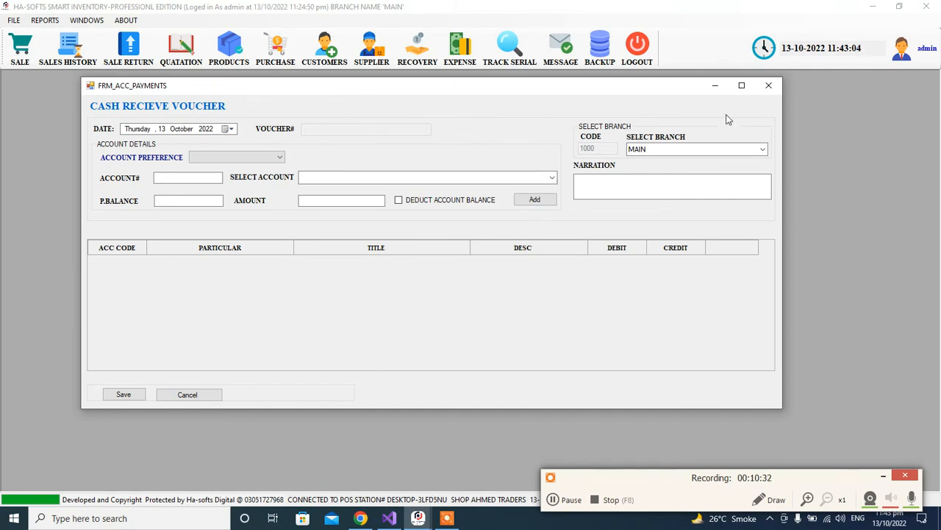
{"action": "left_click", "coordinate": [769, 86]}
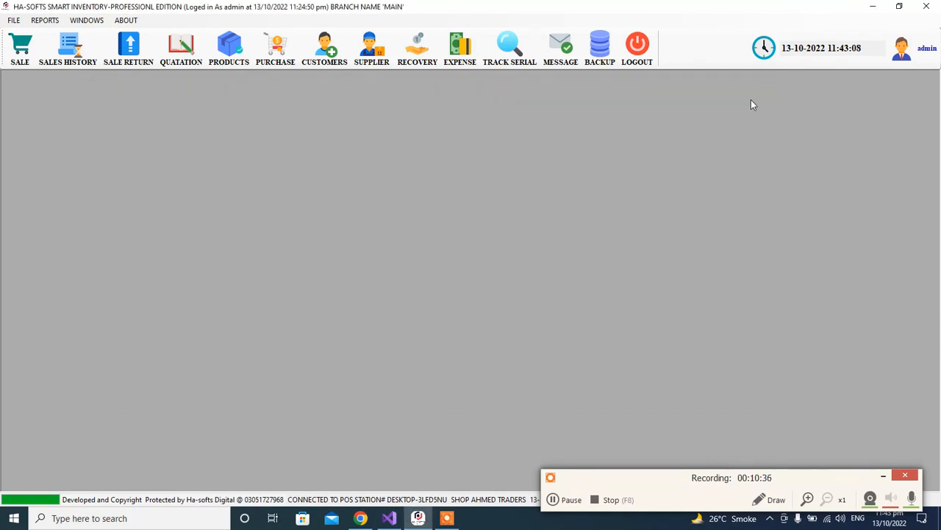